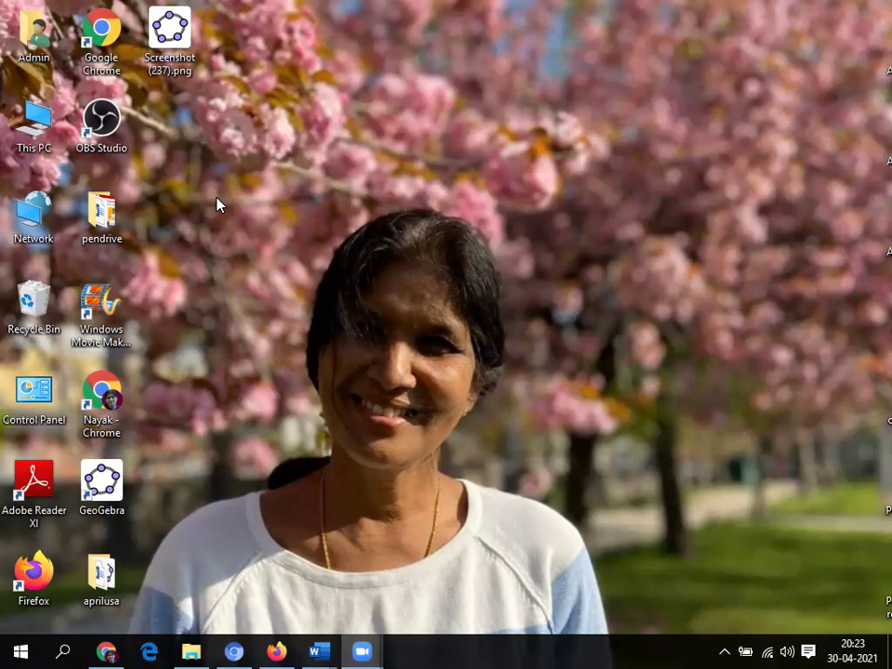
Open the desktop file Screenshot (237).png in GeoGebra and hide the axes and grid of the Graphics view.
double_click(172, 47)
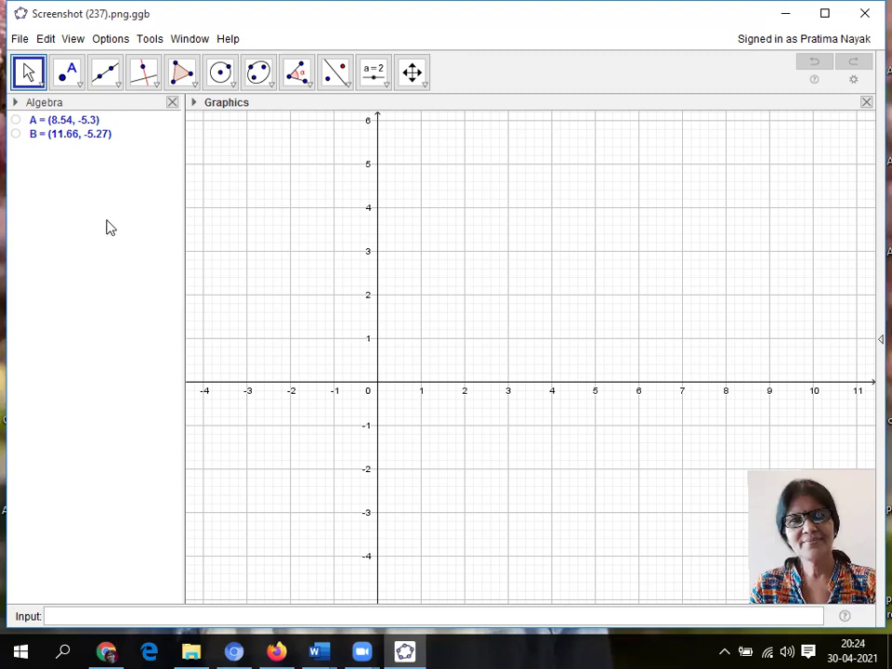
right_click(236, 163)
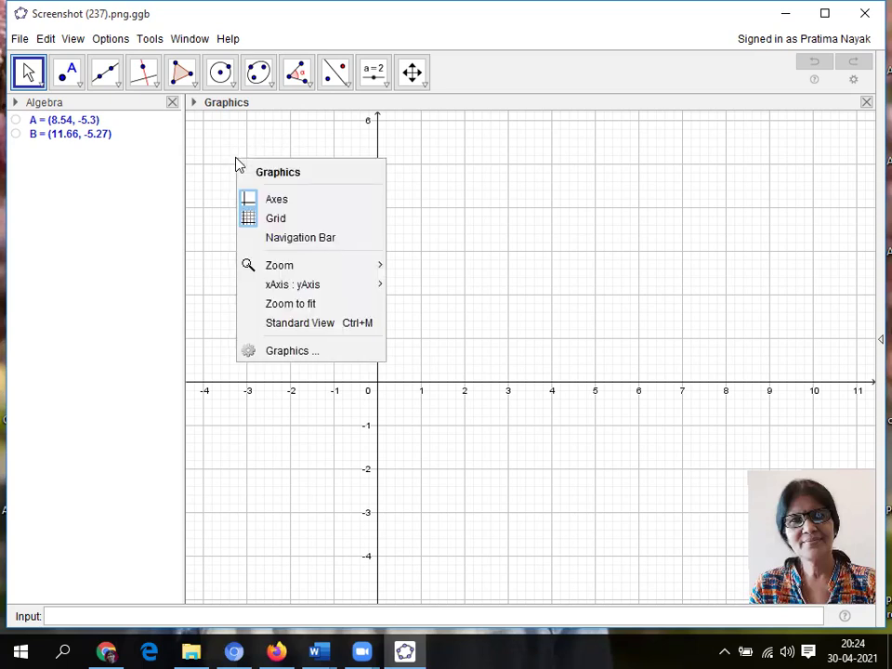
click(276, 202)
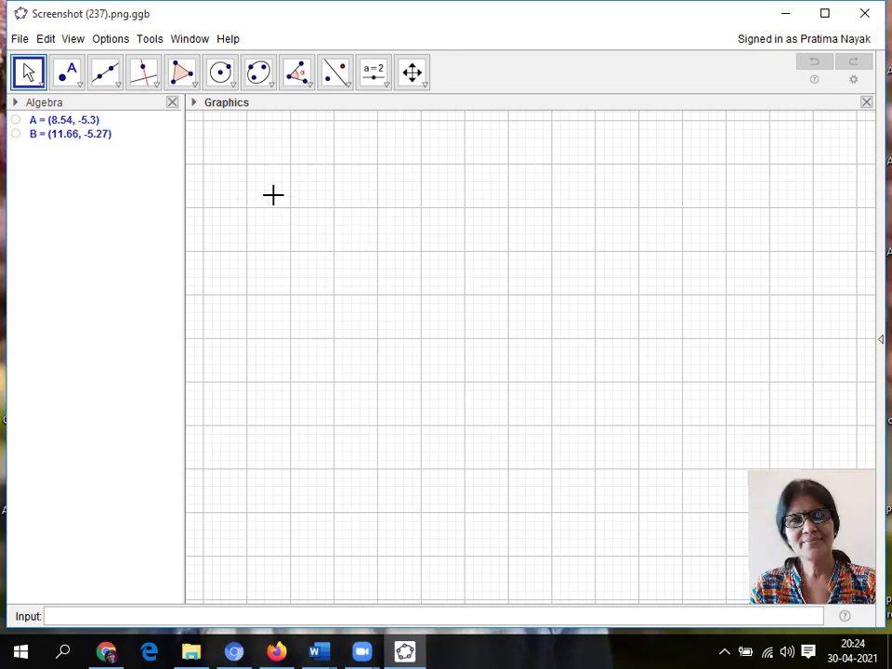
right_click(225, 168)
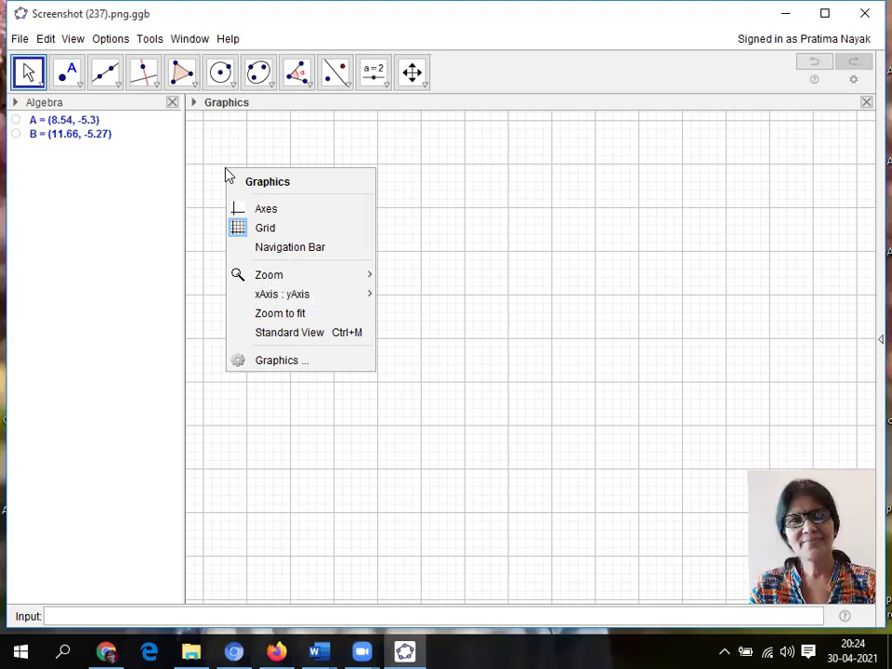
click(266, 230)
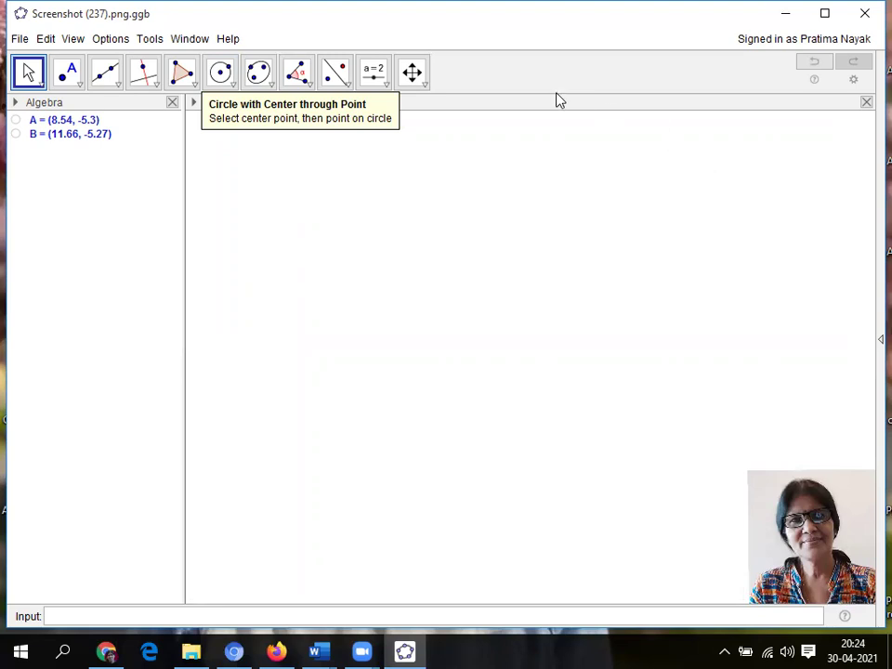
Insert the text "The angles on same segments are equal" near the upper-left corner of the drawing area.
click(387, 86)
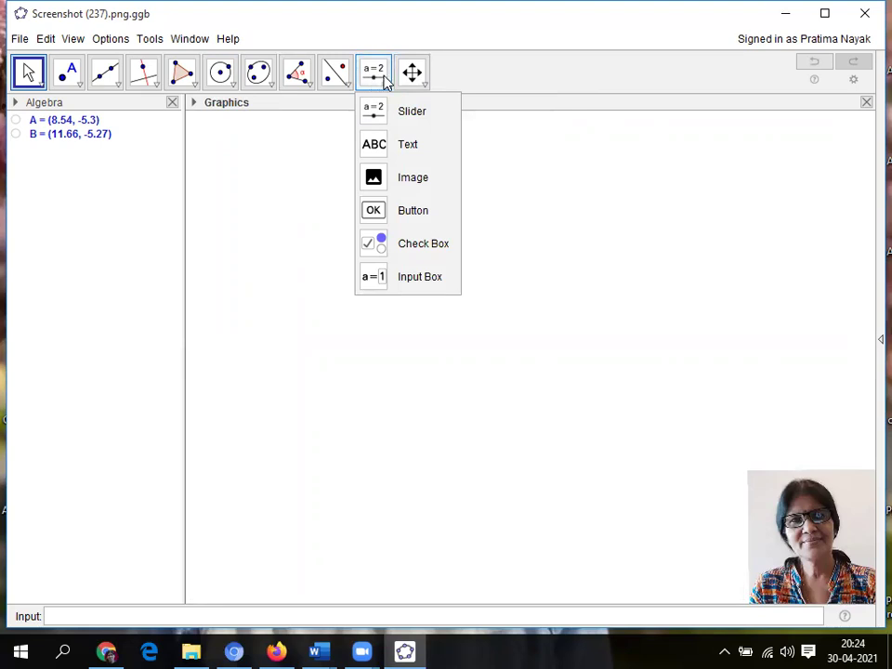
click(409, 145)
click(201, 155)
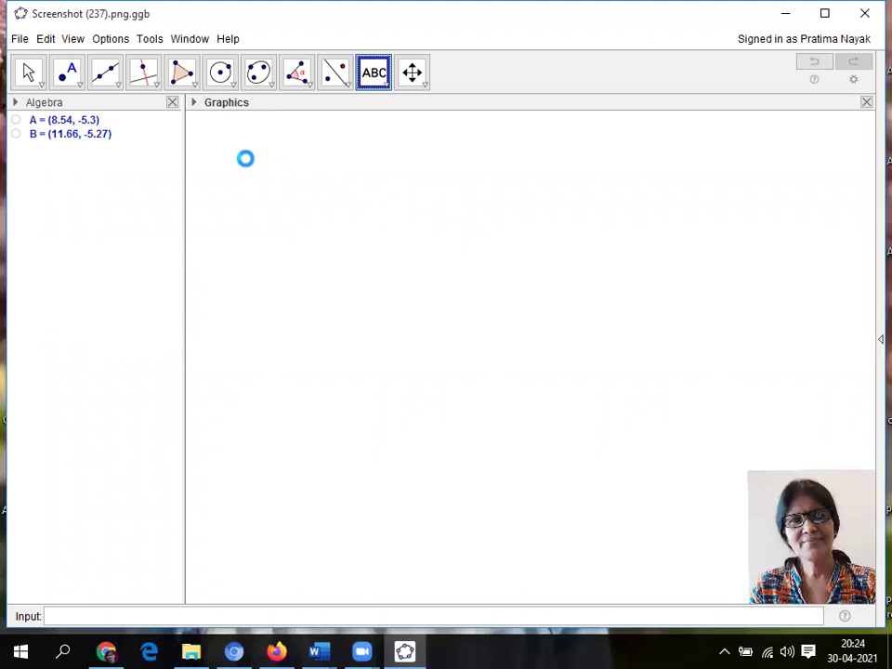
text(The a)
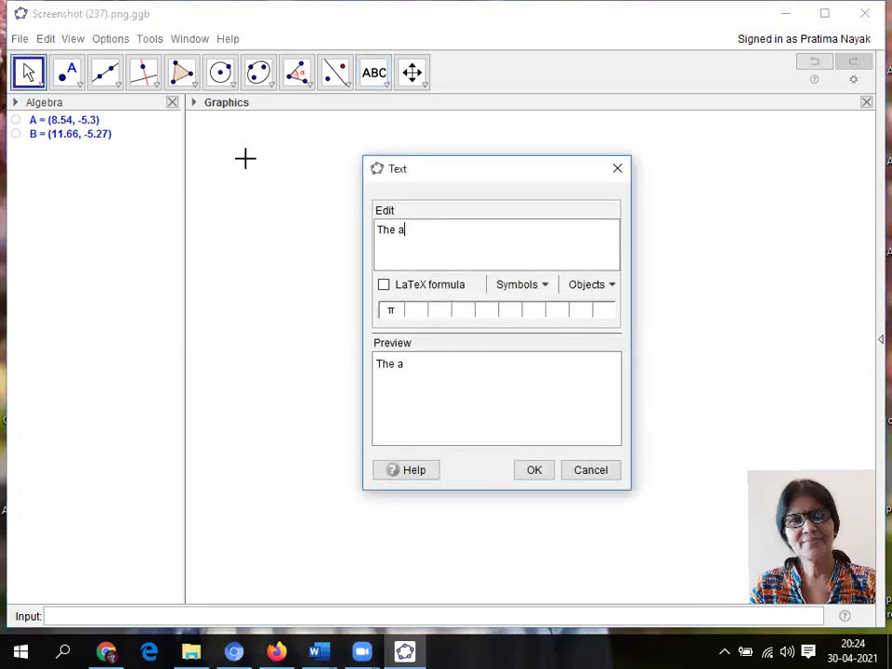
text(ngles on s)
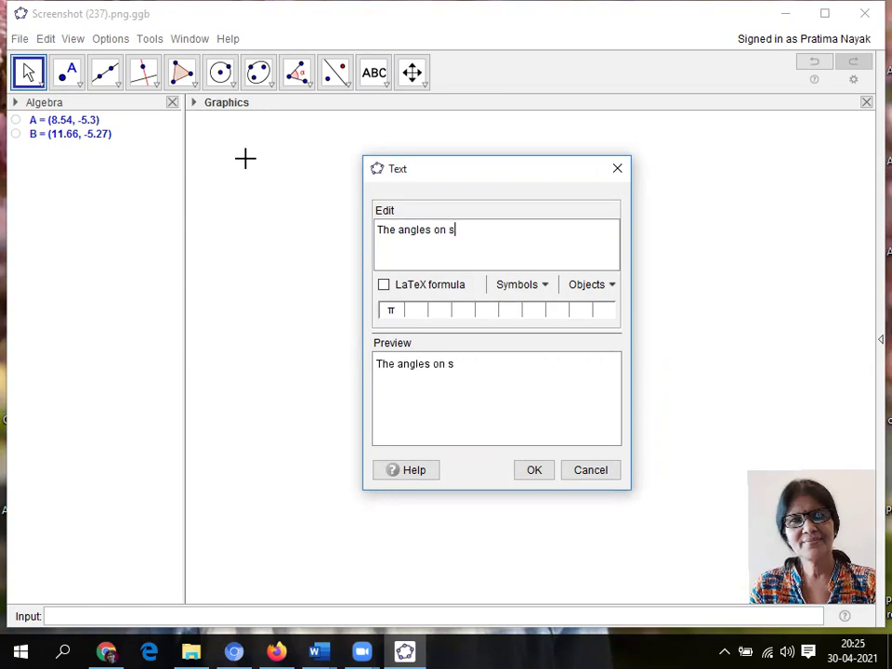
text(ame se)
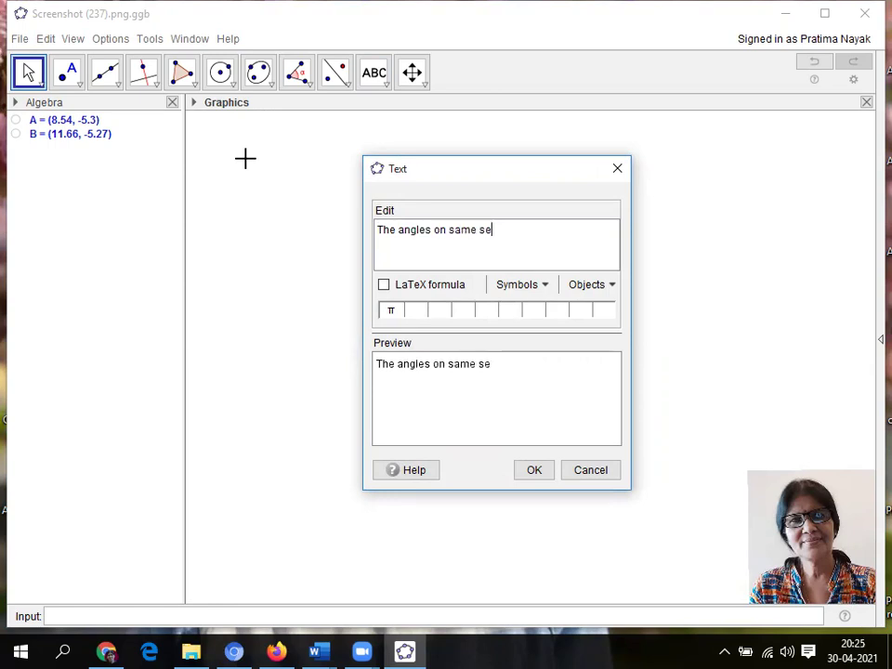
text(gments are )
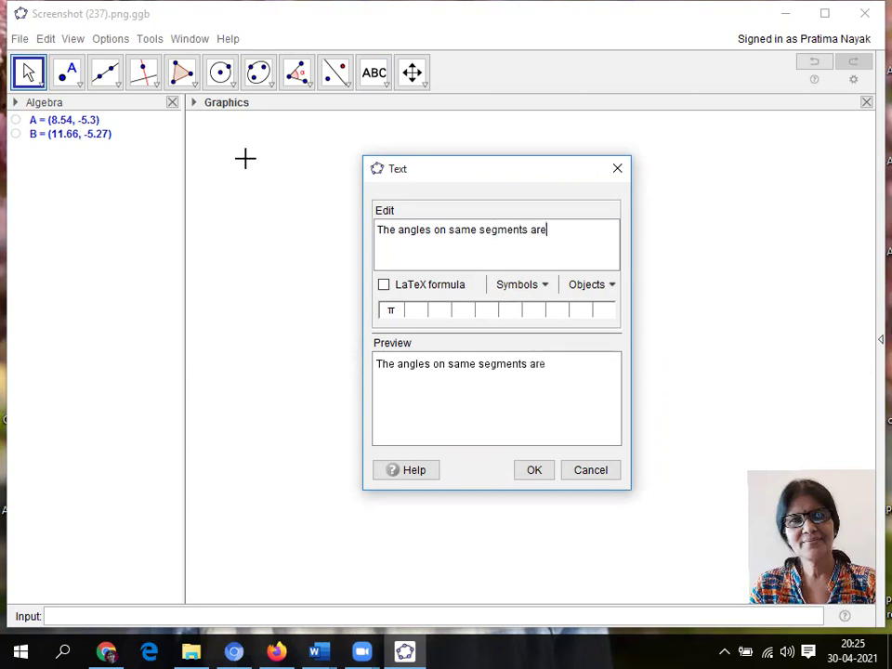
text(equal)
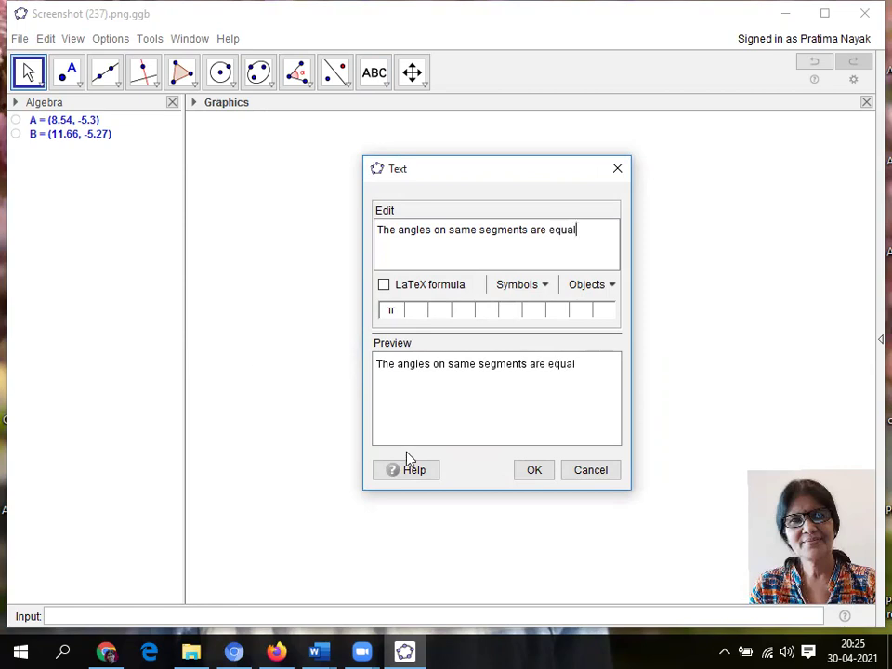
click(536, 471)
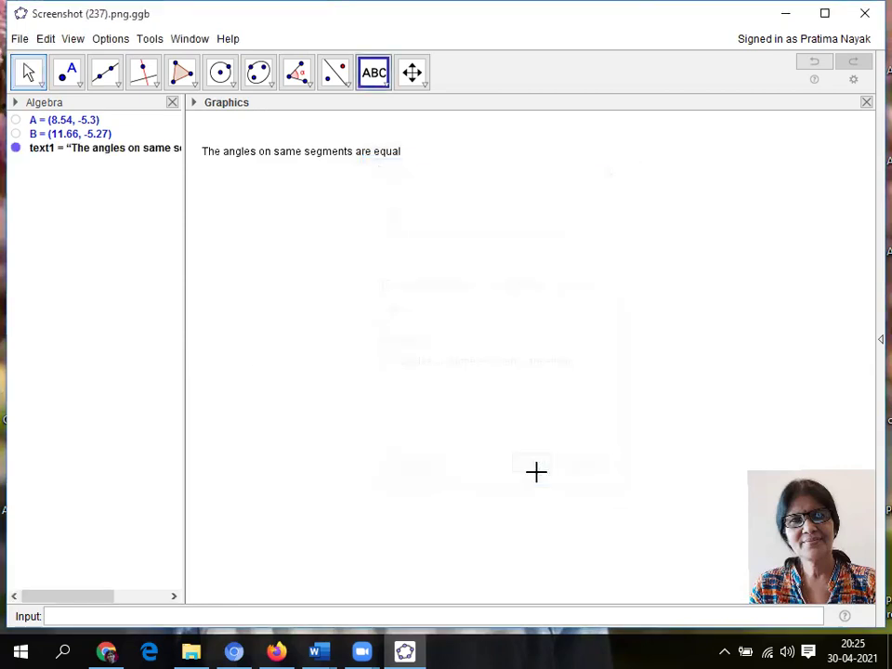
Format the heading text as Medium size, bold and green (#009900).
right_click(306, 155)
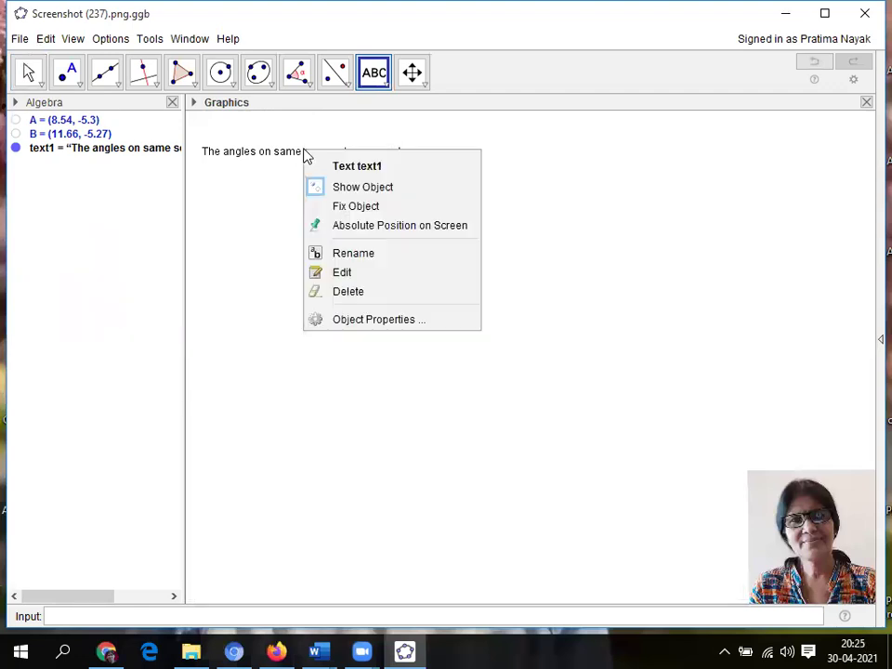
click(371, 321)
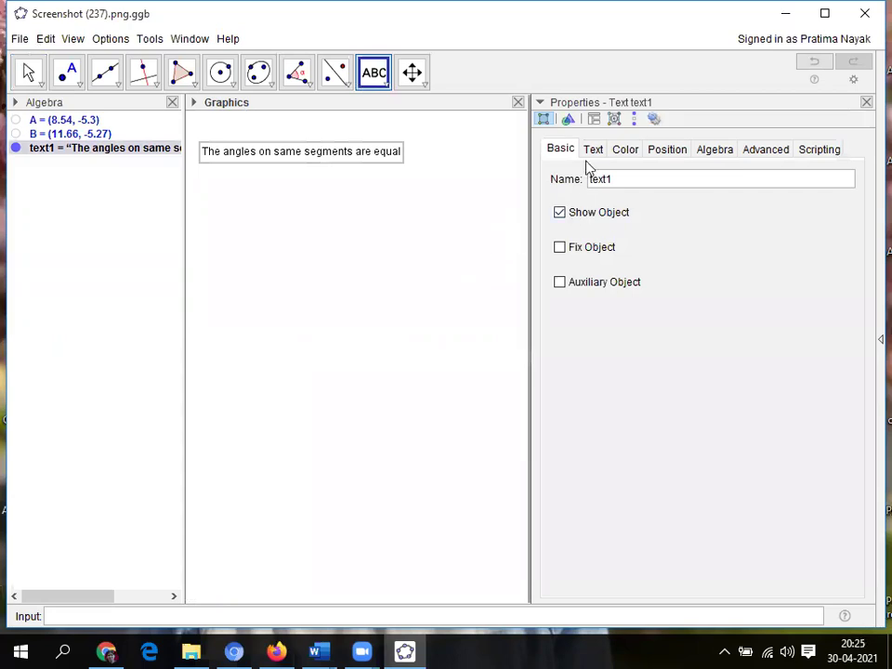
click(598, 152)
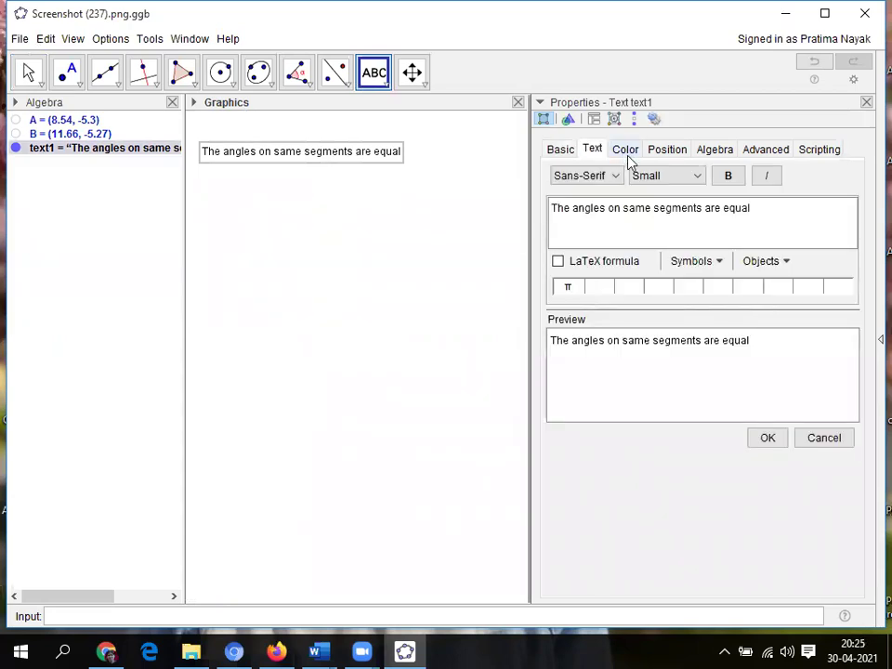
click(697, 182)
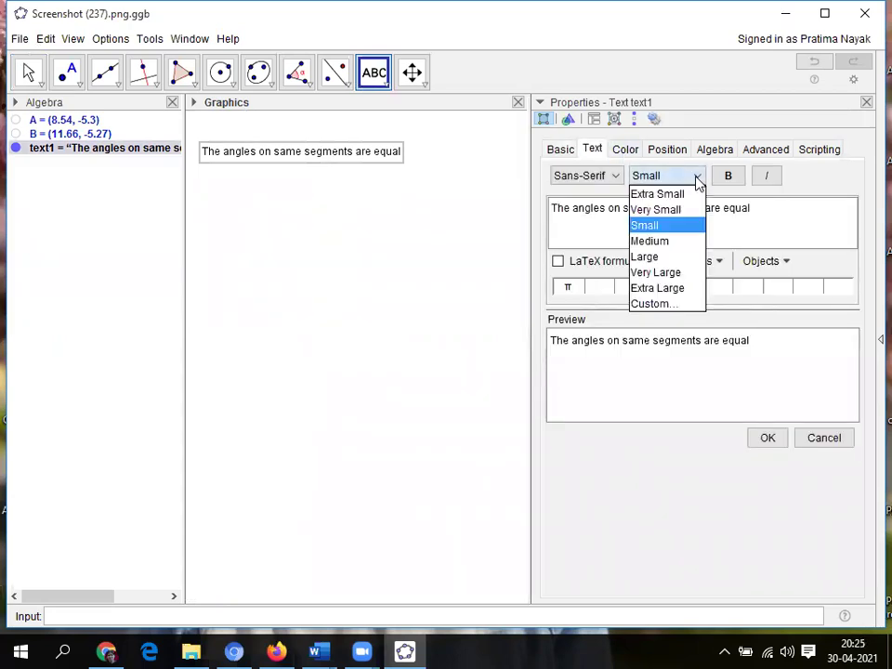
click(658, 243)
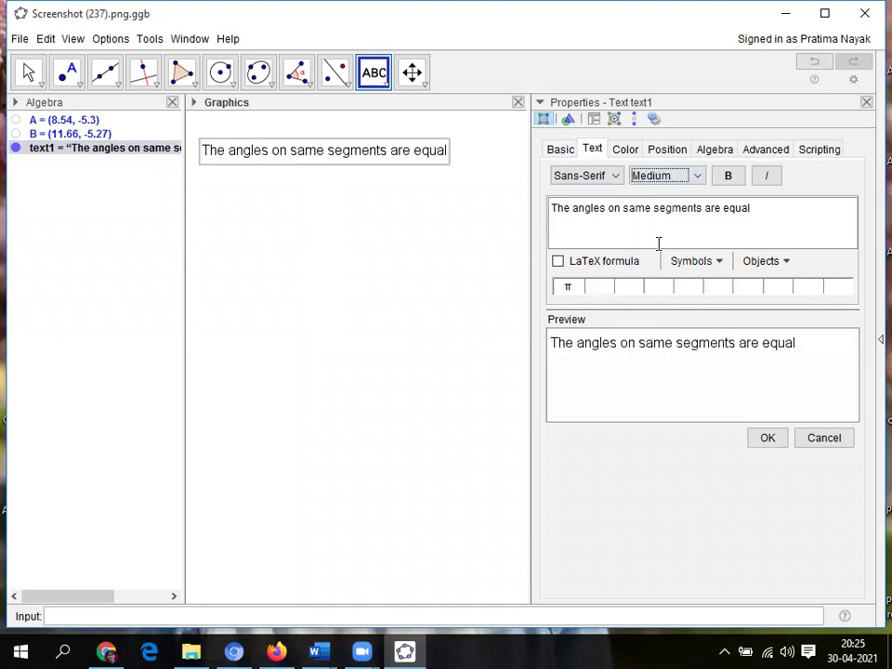
click(728, 179)
click(623, 150)
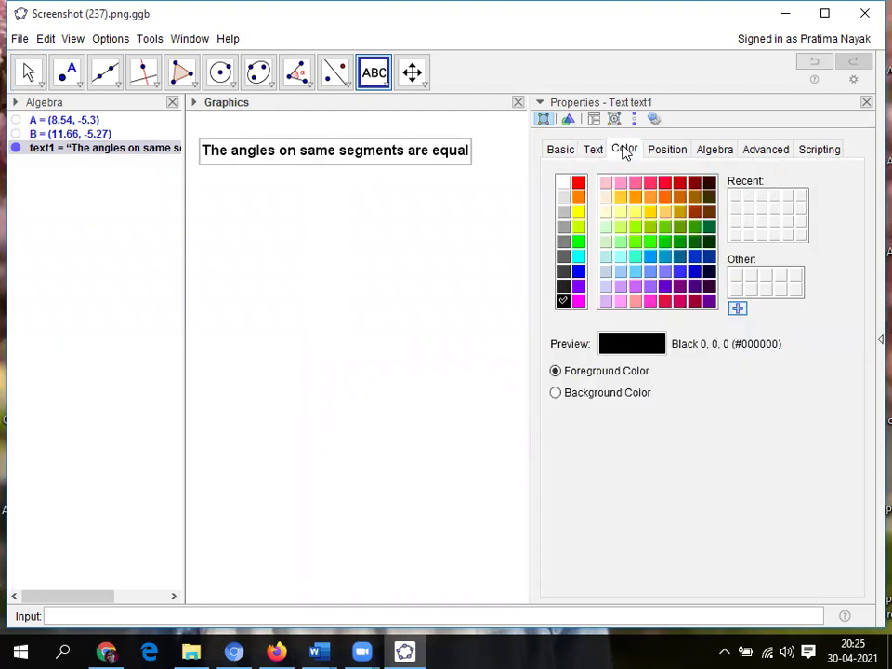
click(681, 241)
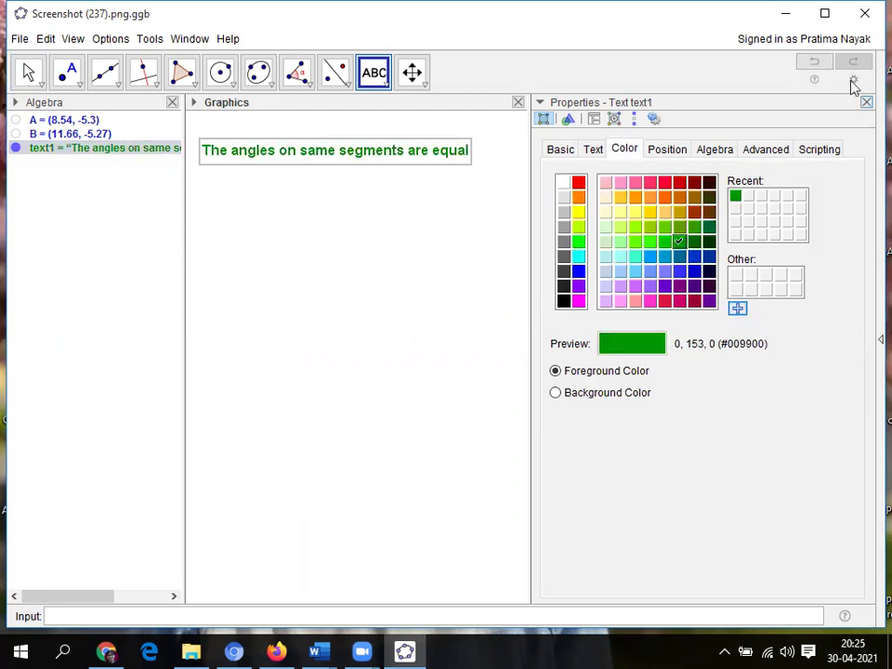
click(866, 103)
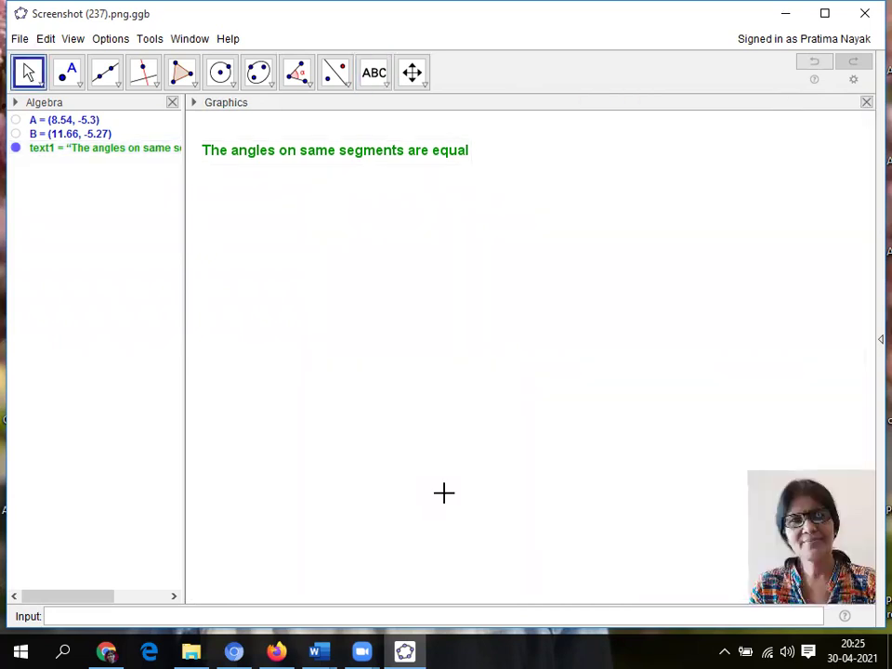
Draw a circle of radius 3 from its centre, placed at about (0, 0.04) below the heading text.
click(233, 85)
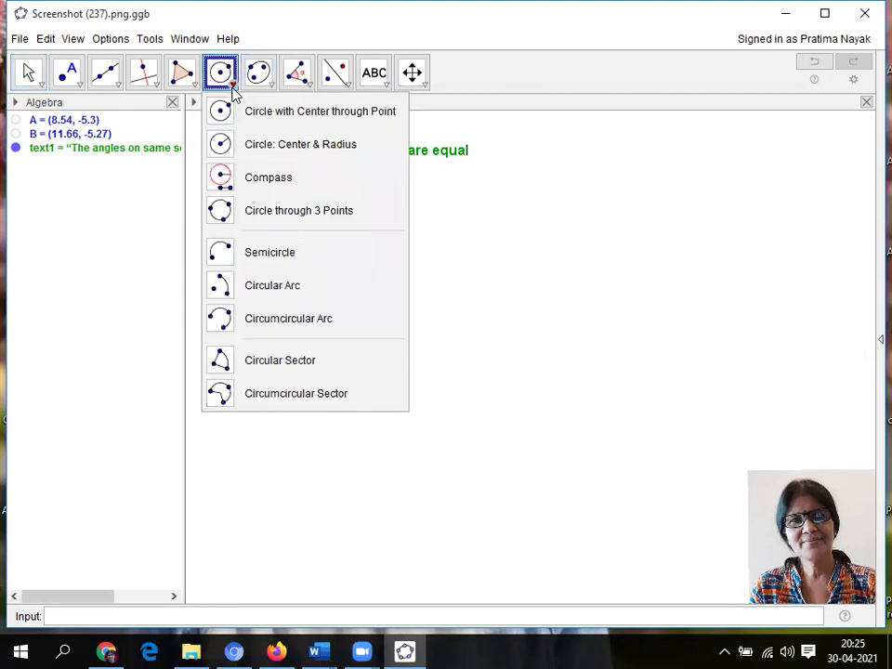
click(263, 146)
click(375, 379)
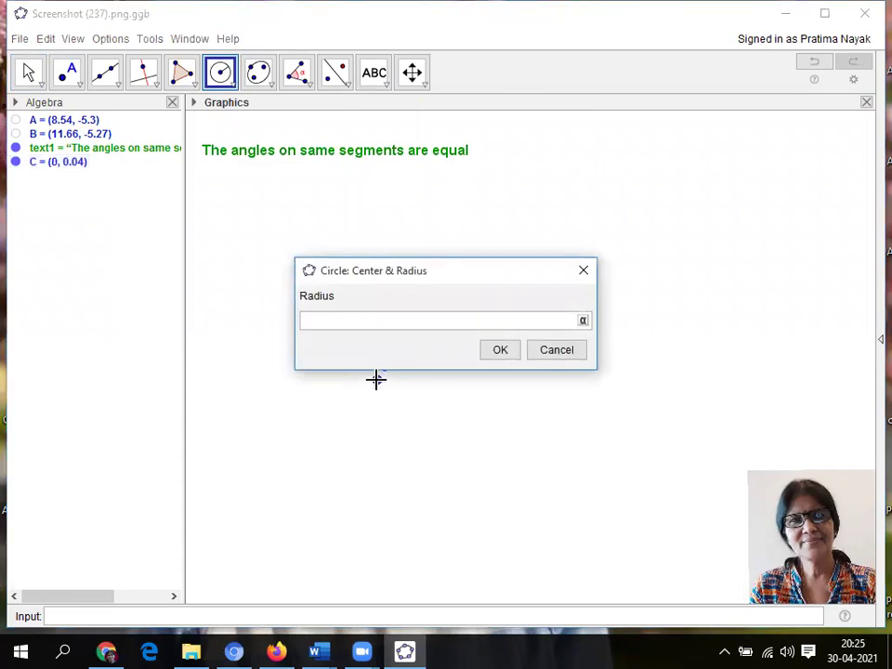
text(3)
click(498, 351)
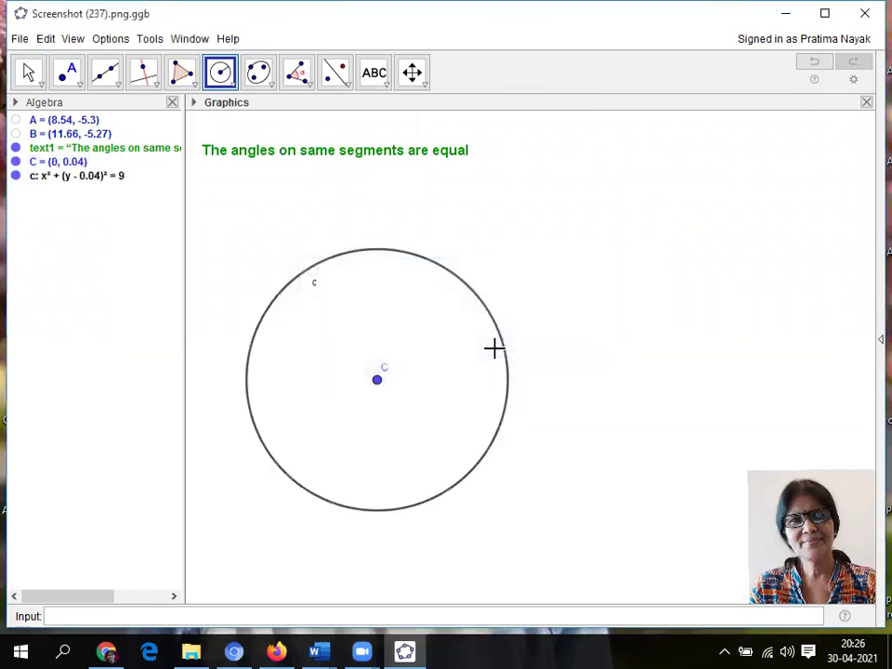
click(314, 284)
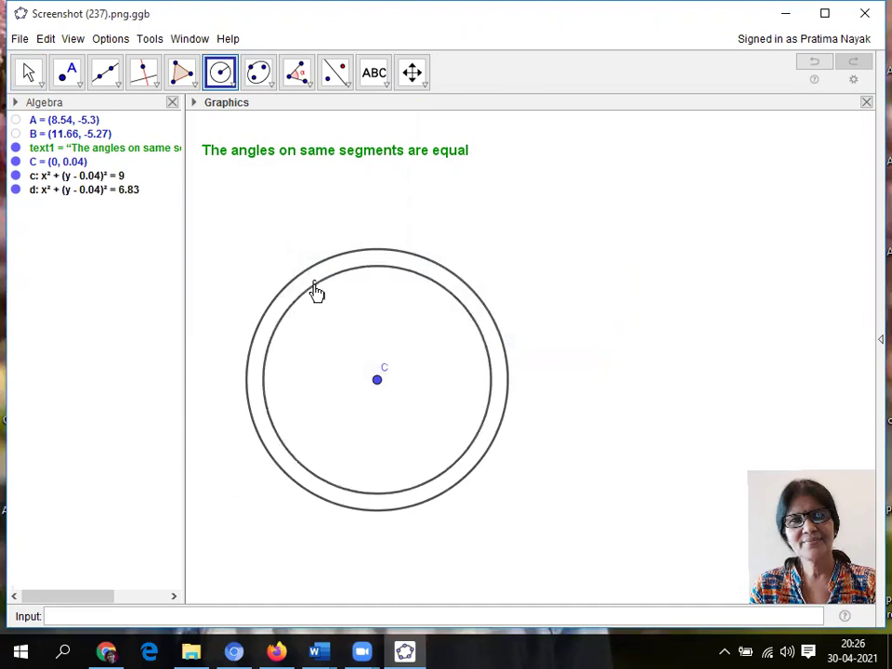
key(Escape)
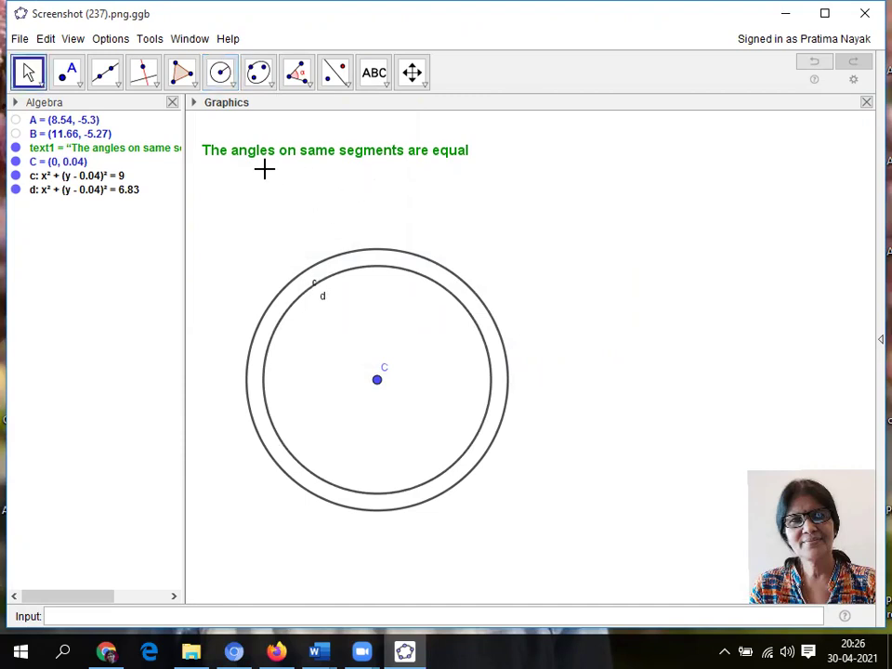
key(ctrl+z)
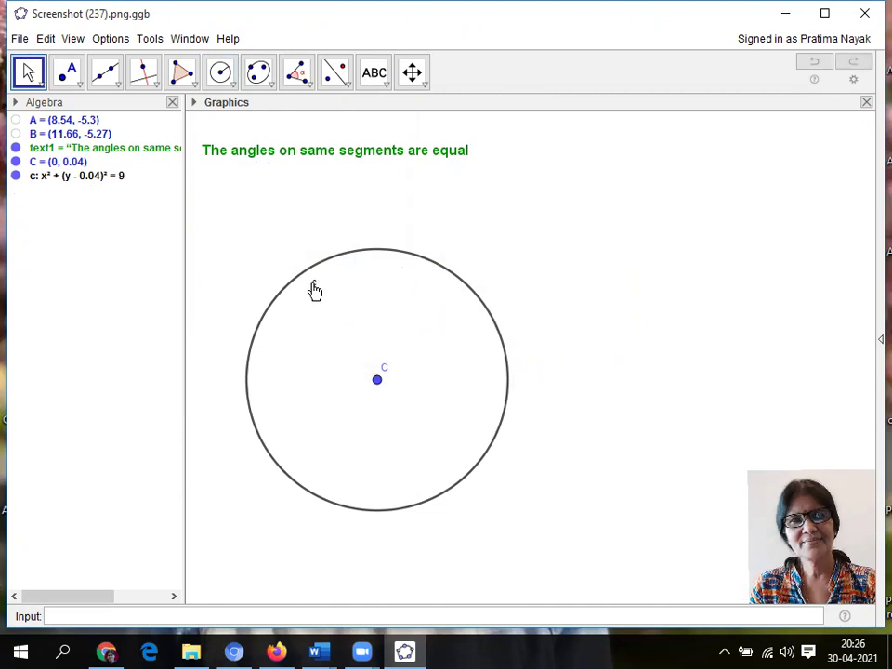
Hide the circle's label and rename its centre point to O.
right_click(314, 290)
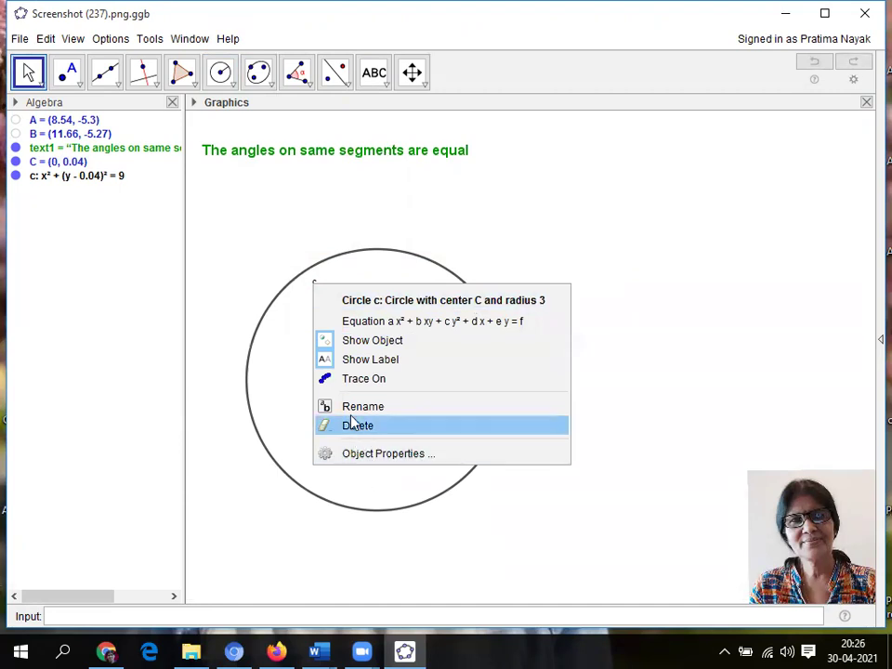
click(384, 358)
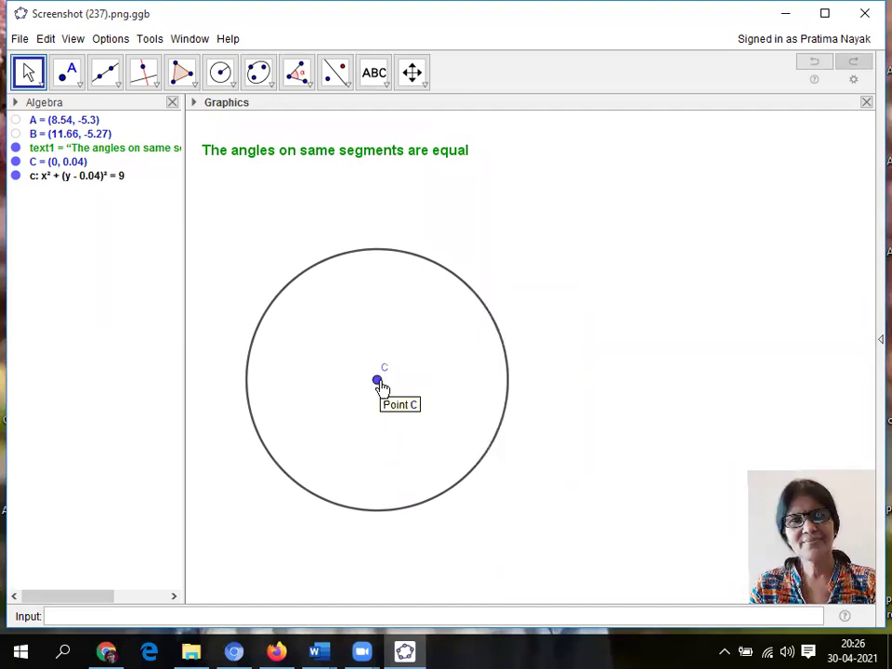
right_click(379, 383)
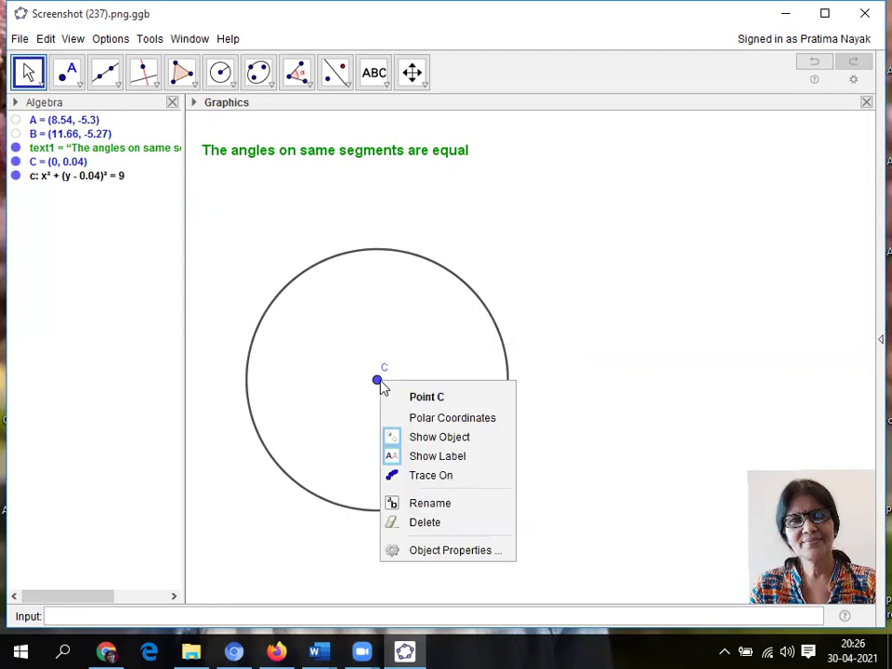
click(425, 507)
text(O)
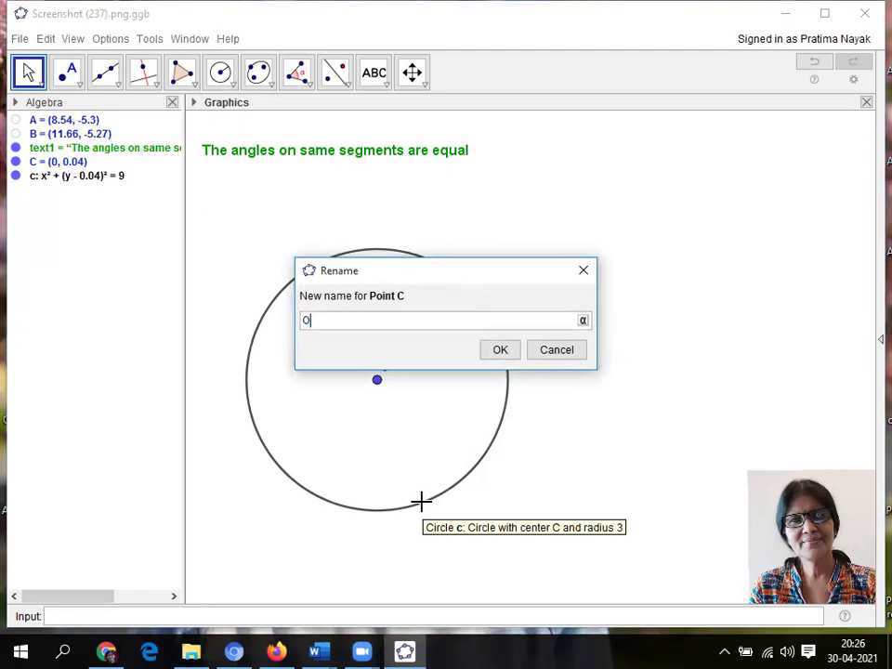
click(500, 351)
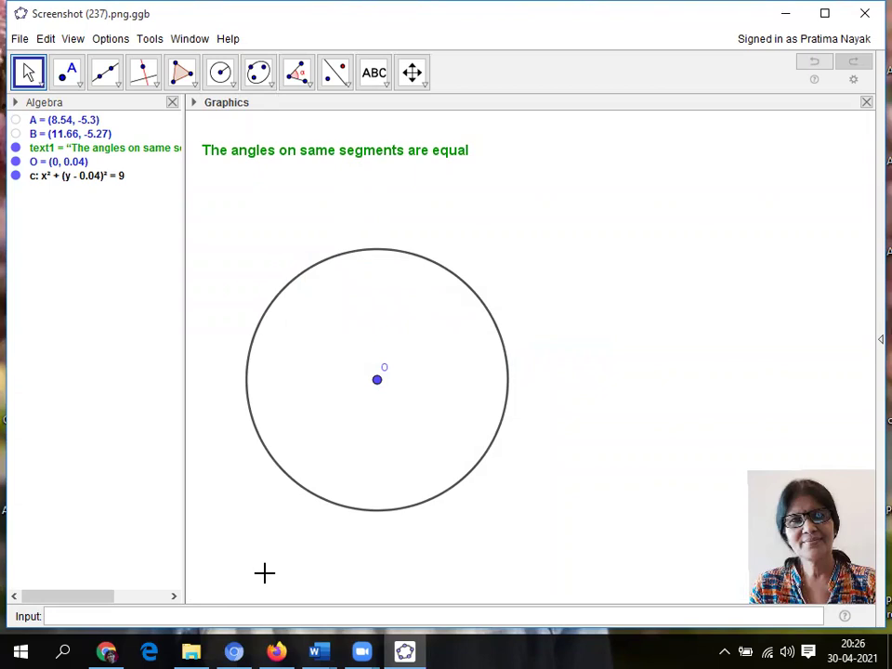
Place a point on the lower-left part of the circle, at about (-2.24, -1.96).
click(74, 86)
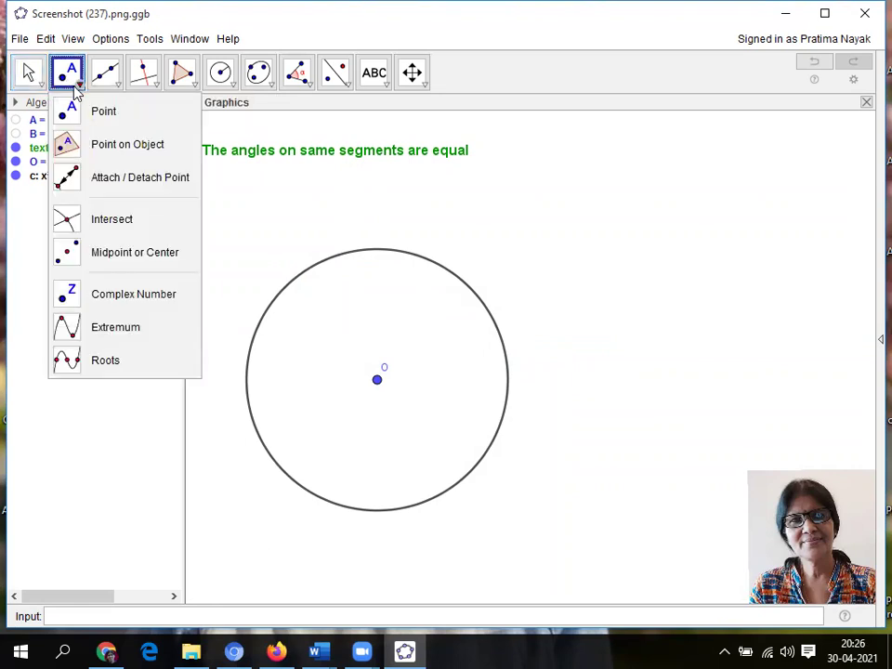
click(98, 113)
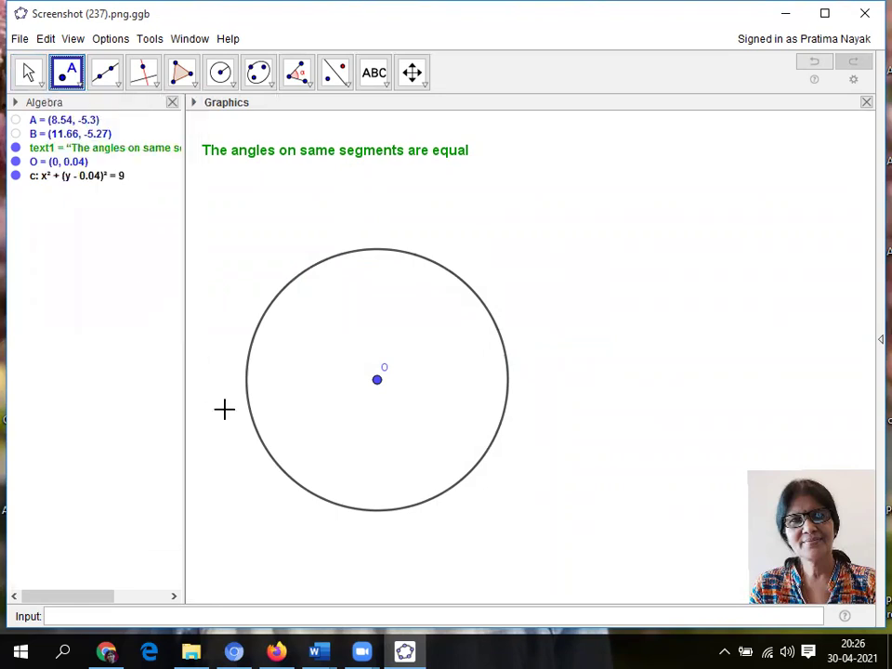
click(280, 466)
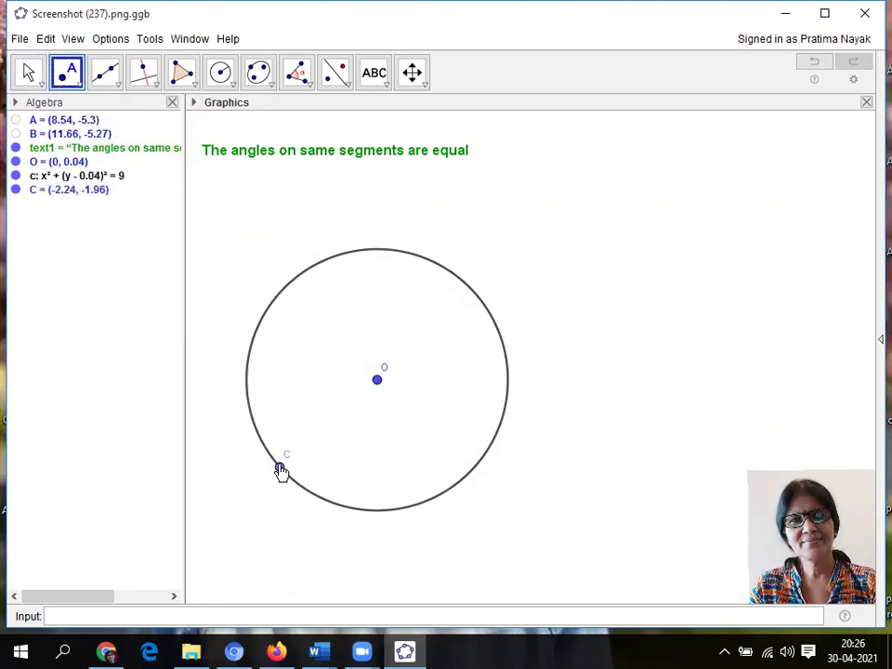
Rename the point on the lower-left part of the circle to A.
right_click(280, 470)
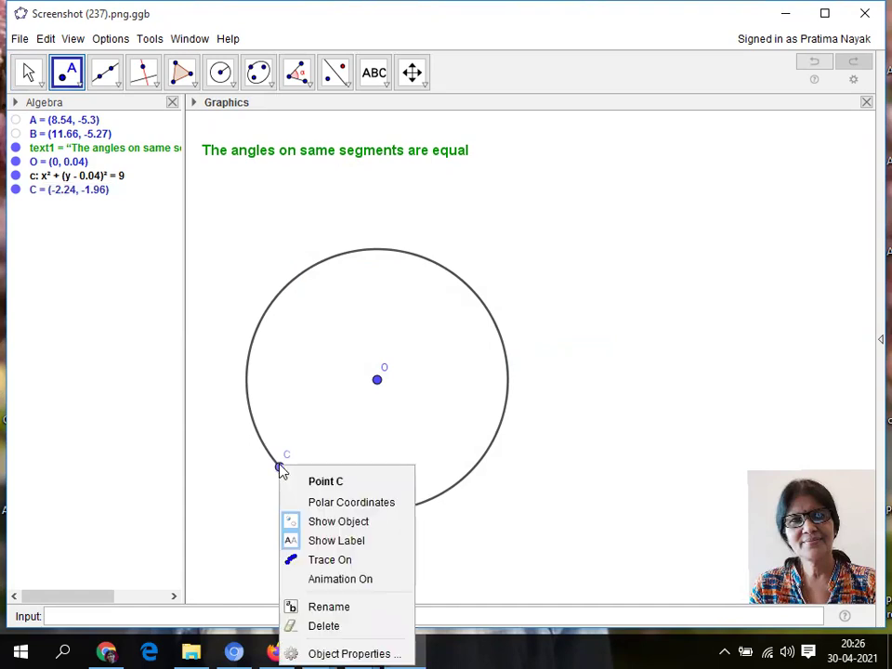
click(329, 607)
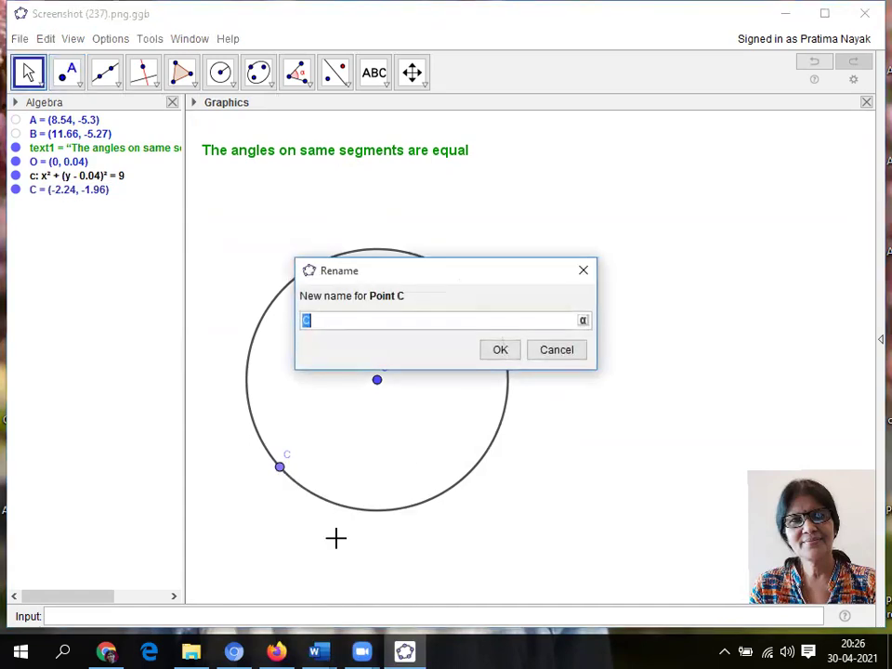
click(502, 352)
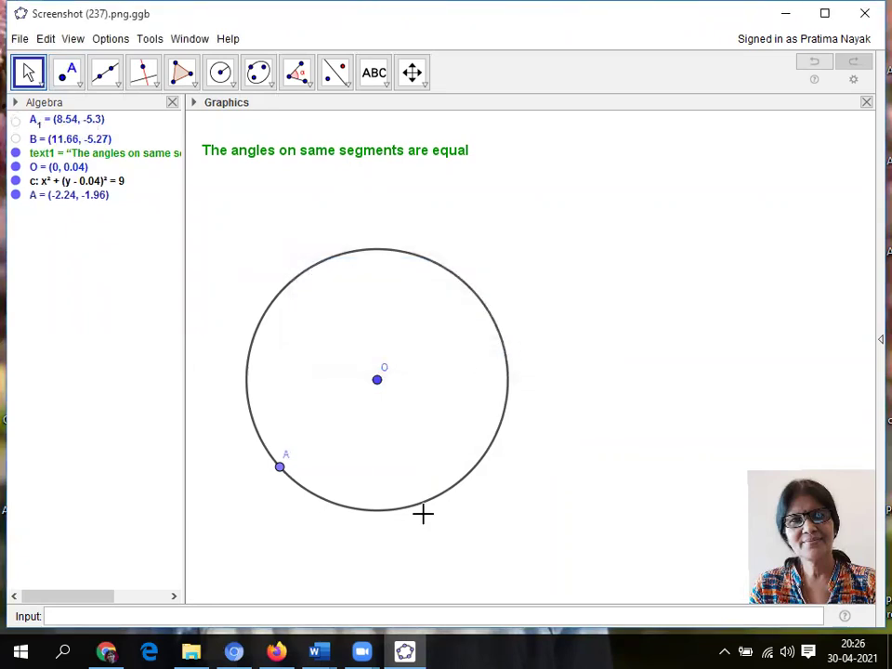
Place a point on the lower-right part of the circle at about (2.11, -2.09) and rename it to B.
click(467, 477)
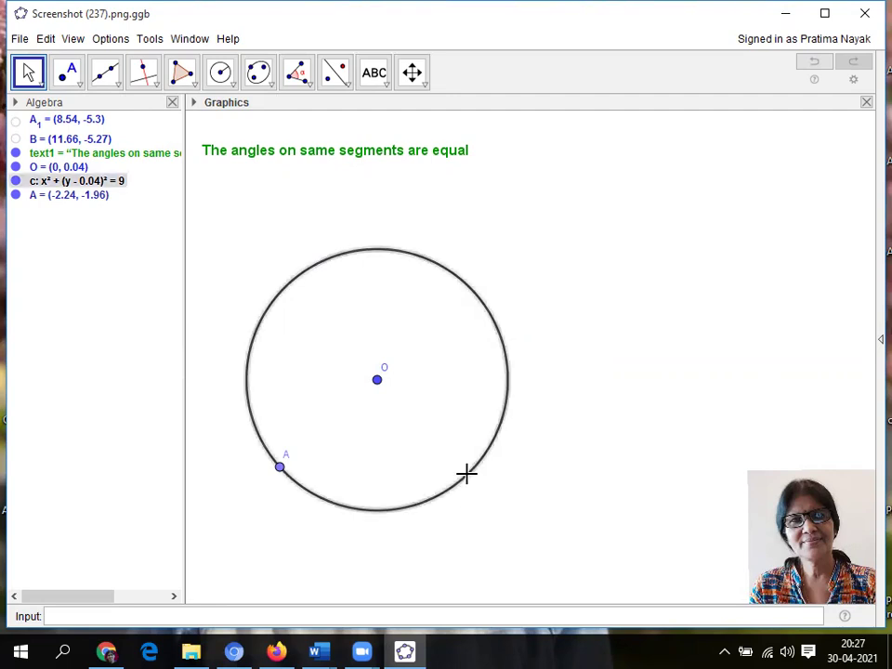
click(79, 87)
click(97, 115)
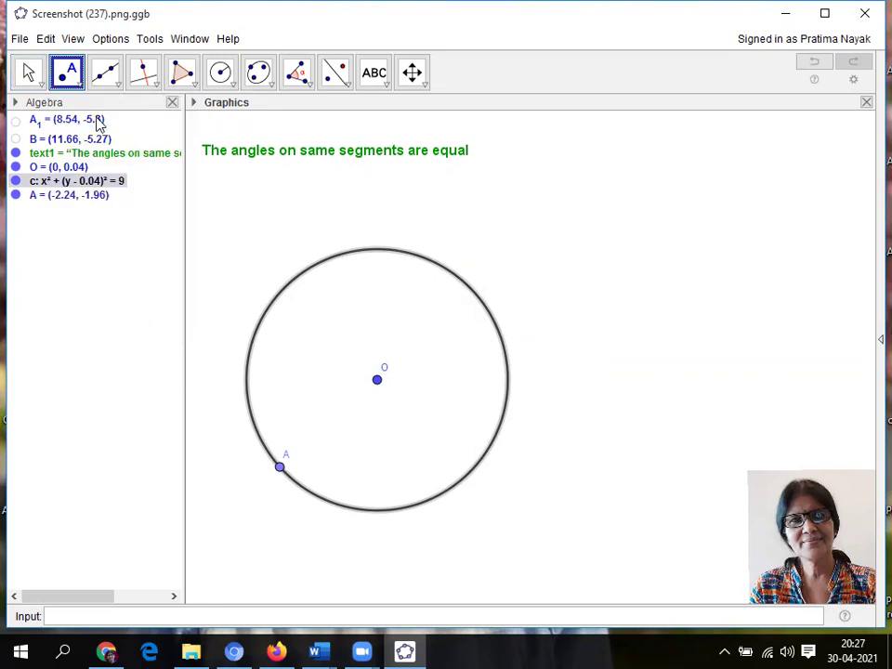
click(468, 471)
right_click(467, 471)
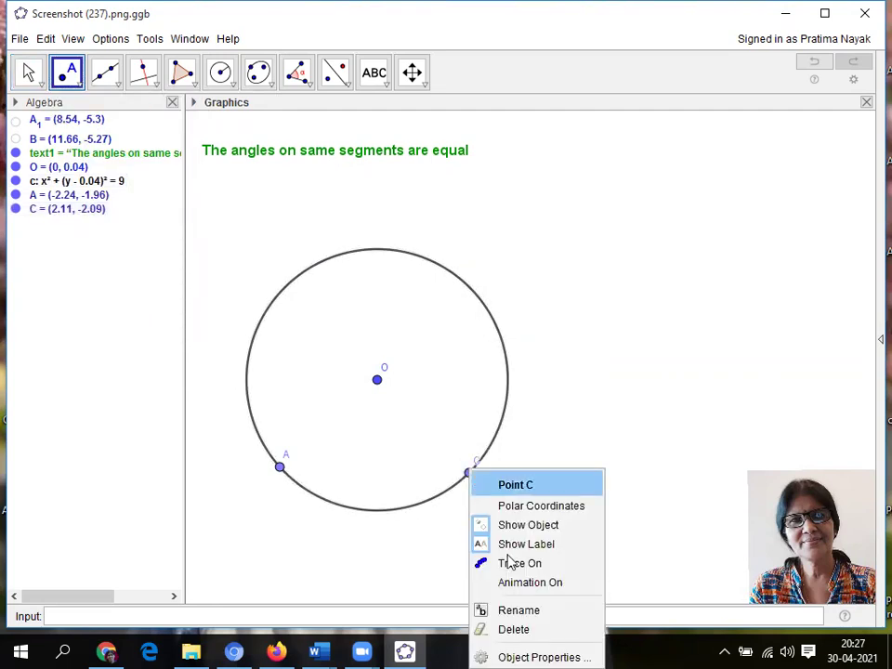
click(521, 609)
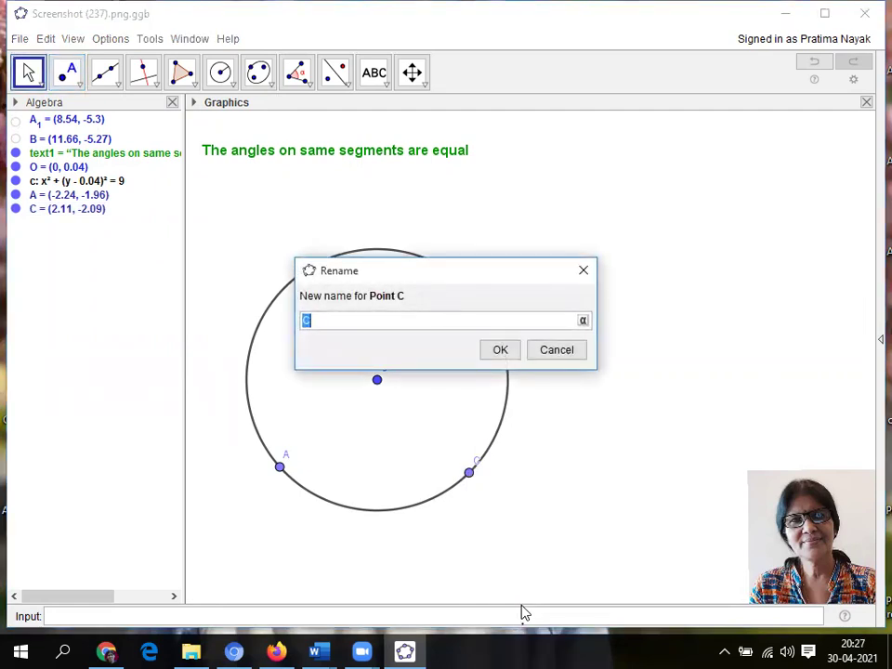
text(B)
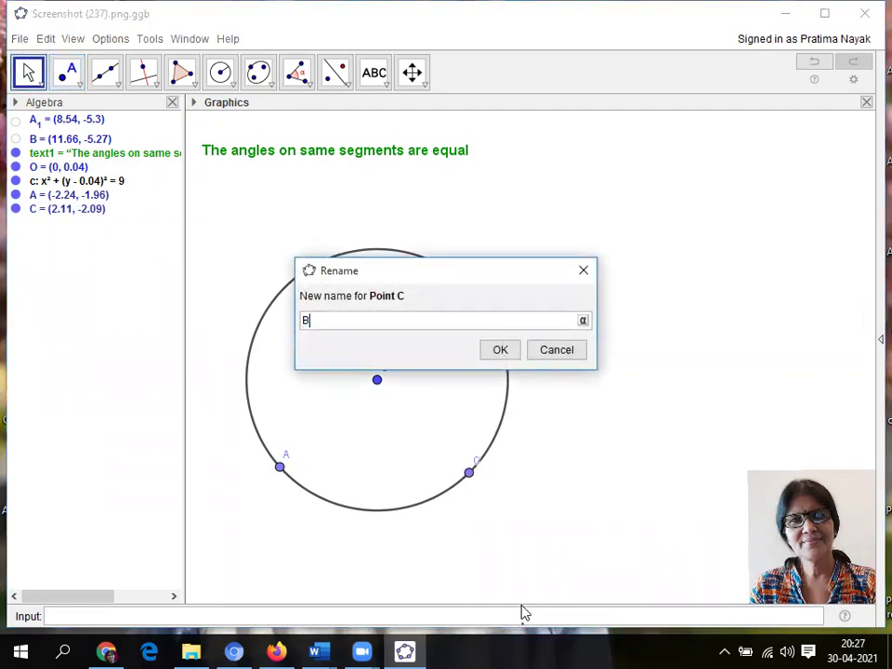
click(501, 350)
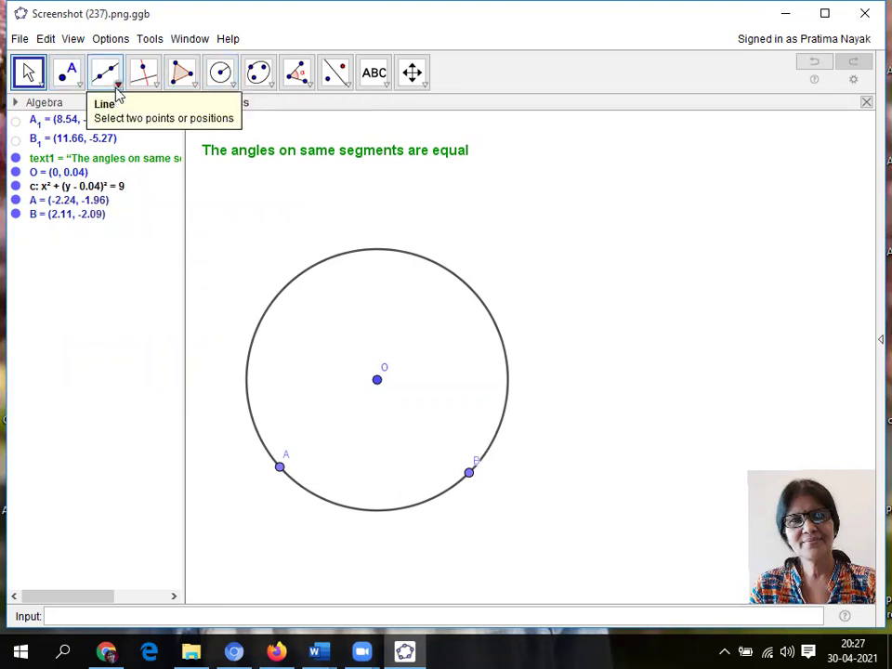
Draw segments from A and from B to a new point on the circle's upper-left arc, at about (-1.31, 2.74).
click(118, 87)
click(139, 148)
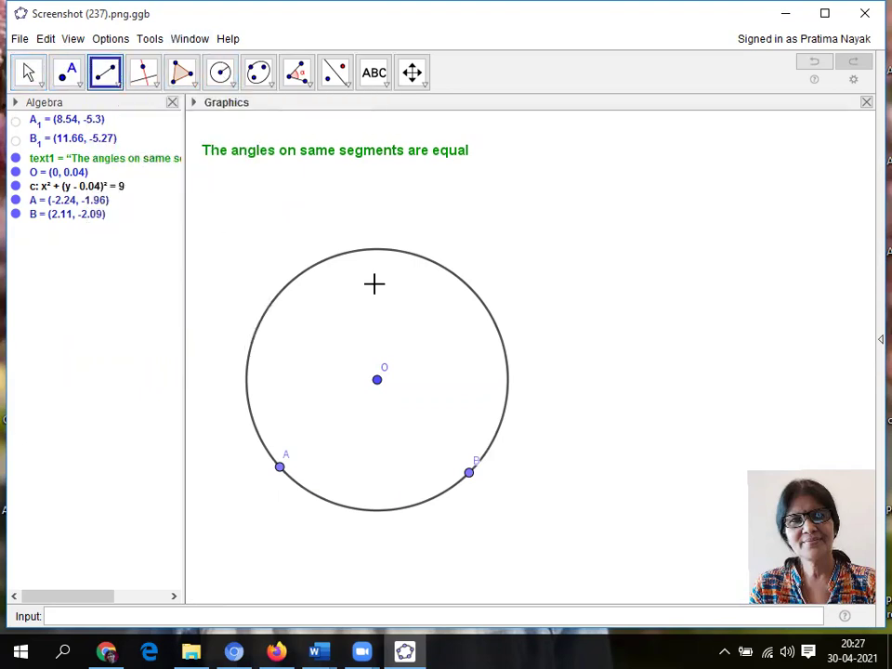
click(280, 469)
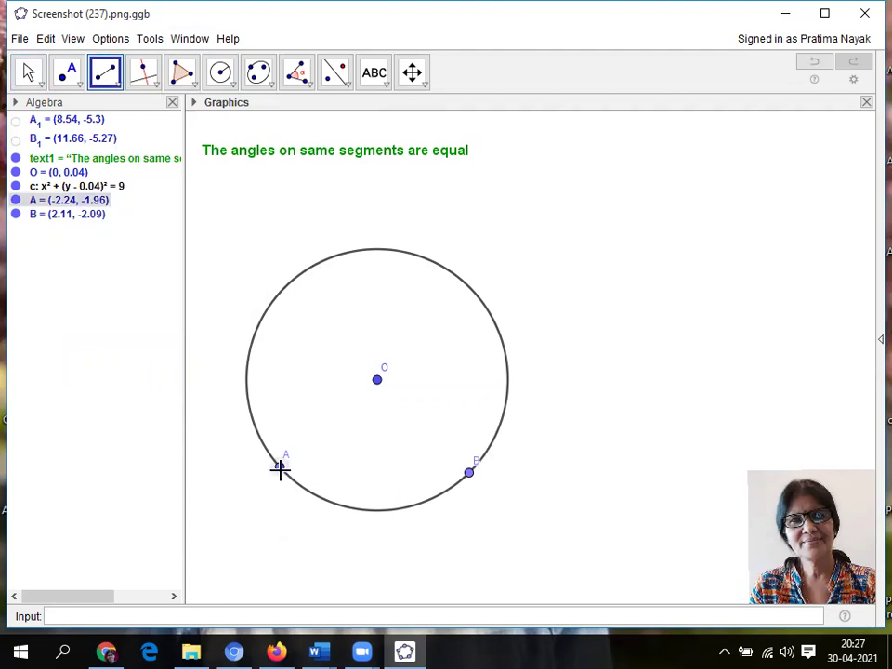
click(321, 264)
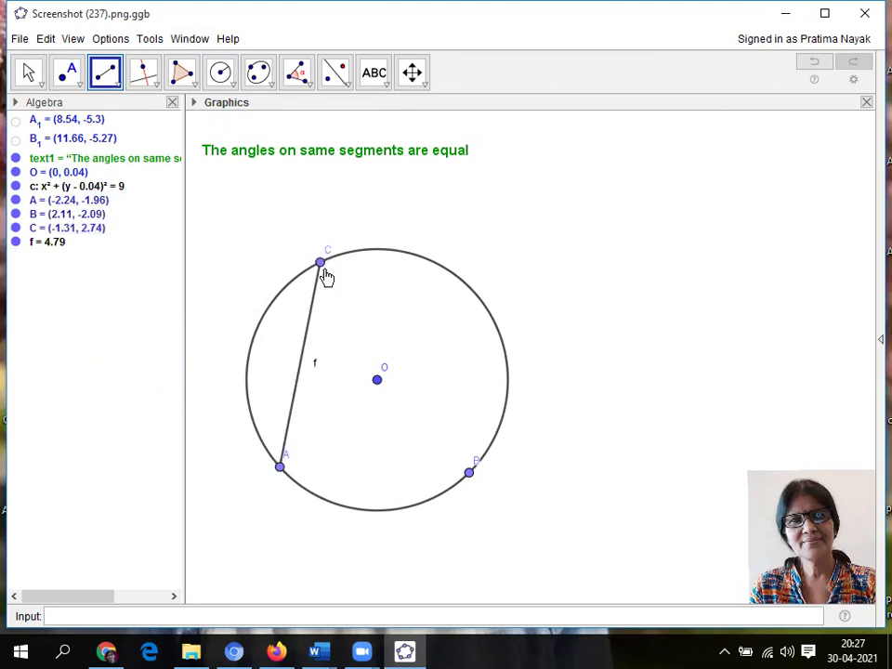
click(470, 472)
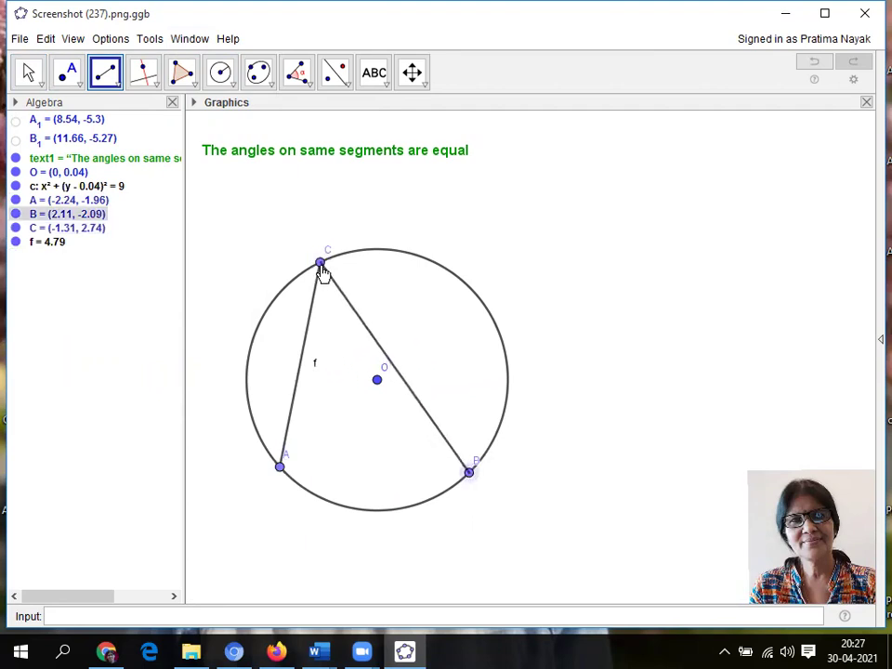
click(321, 264)
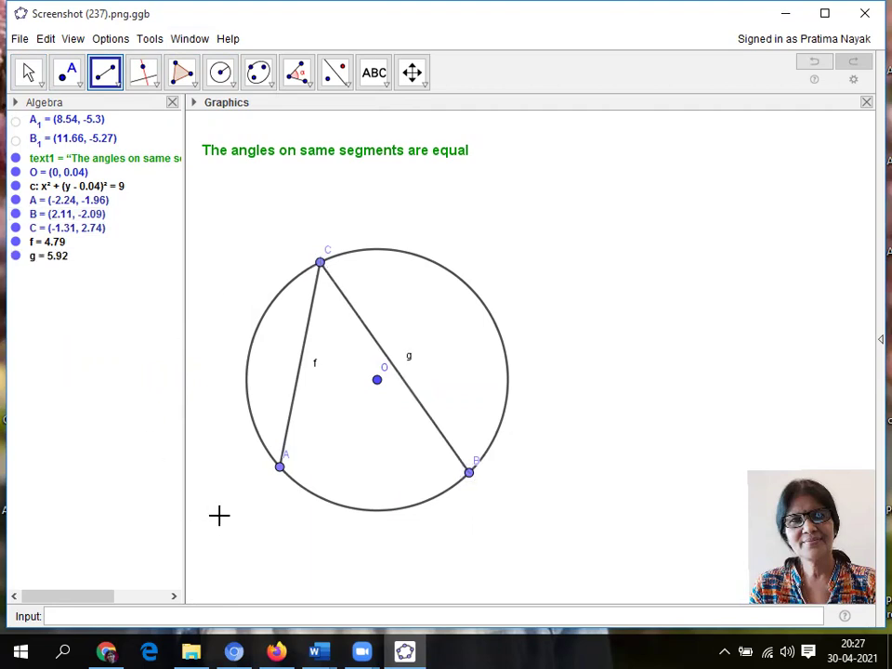
Hide the labels of segments AC and BC.
right_click(316, 365)
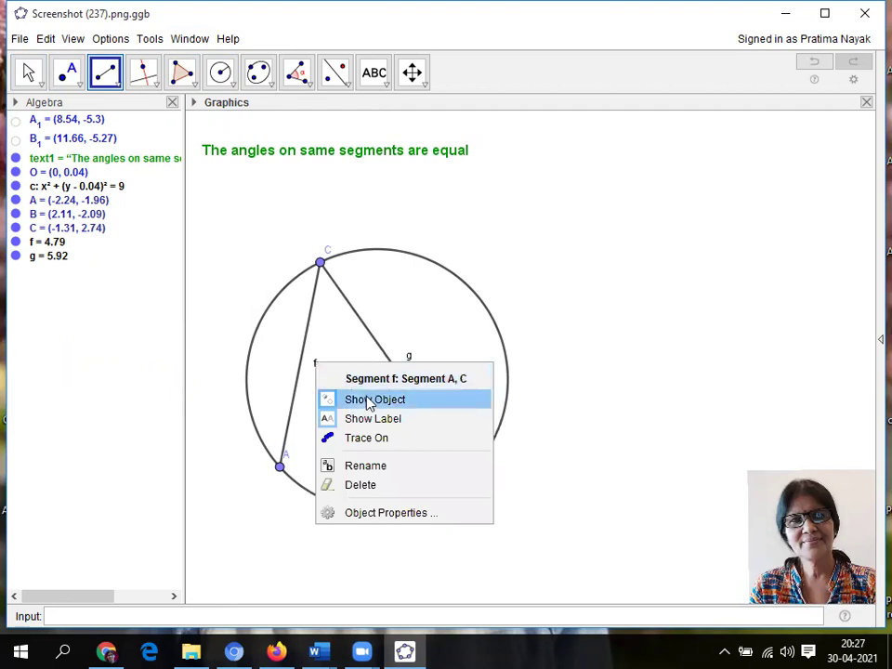
click(369, 423)
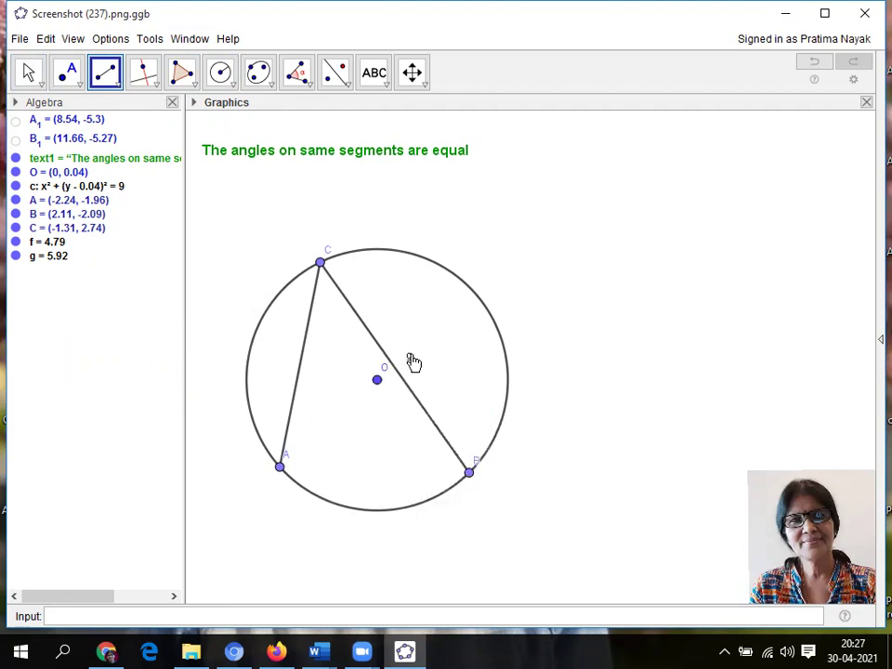
right_click(410, 358)
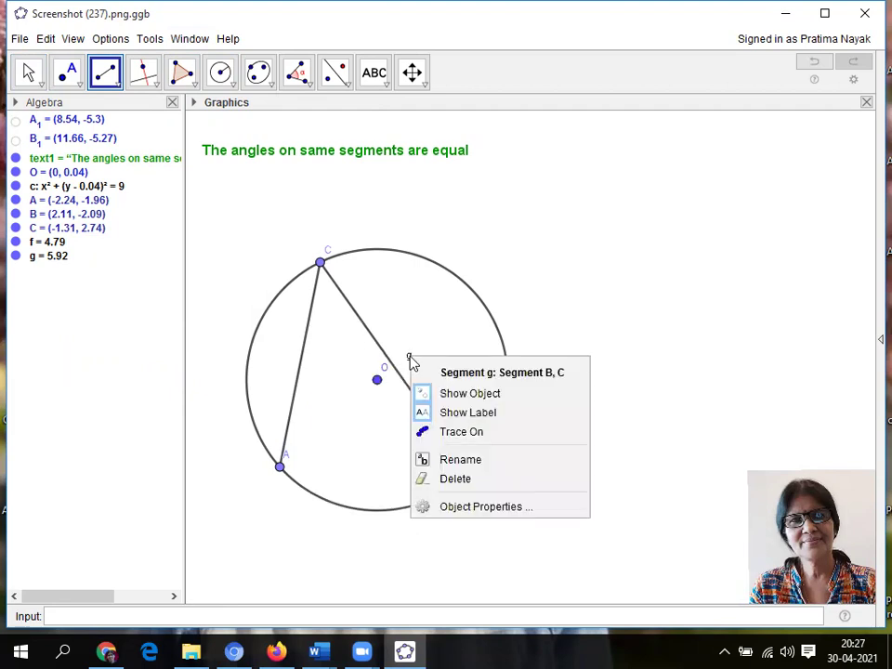
click(462, 420)
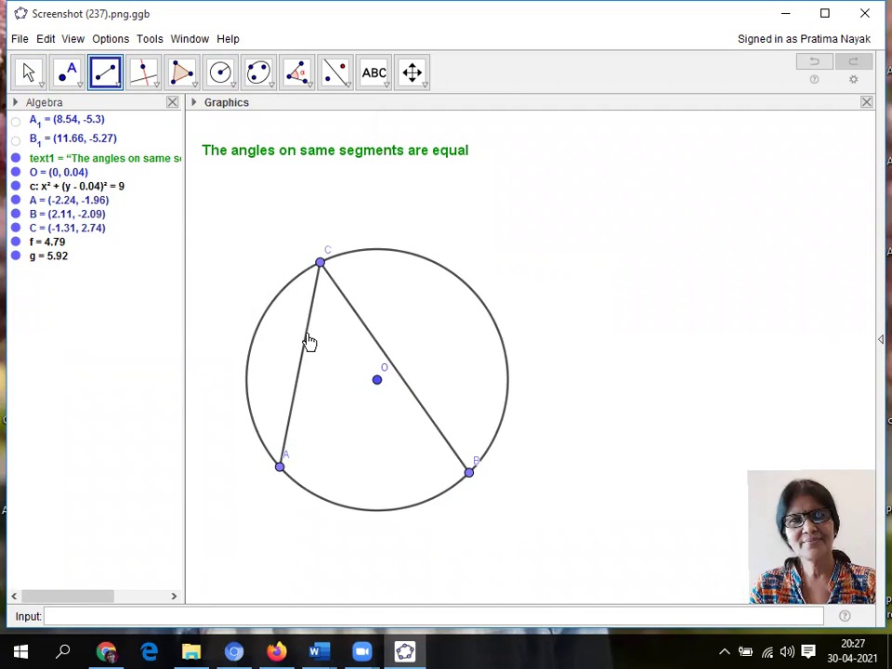
Measure the angle at C between segments AC and BC with the Angle tool.
click(314, 86)
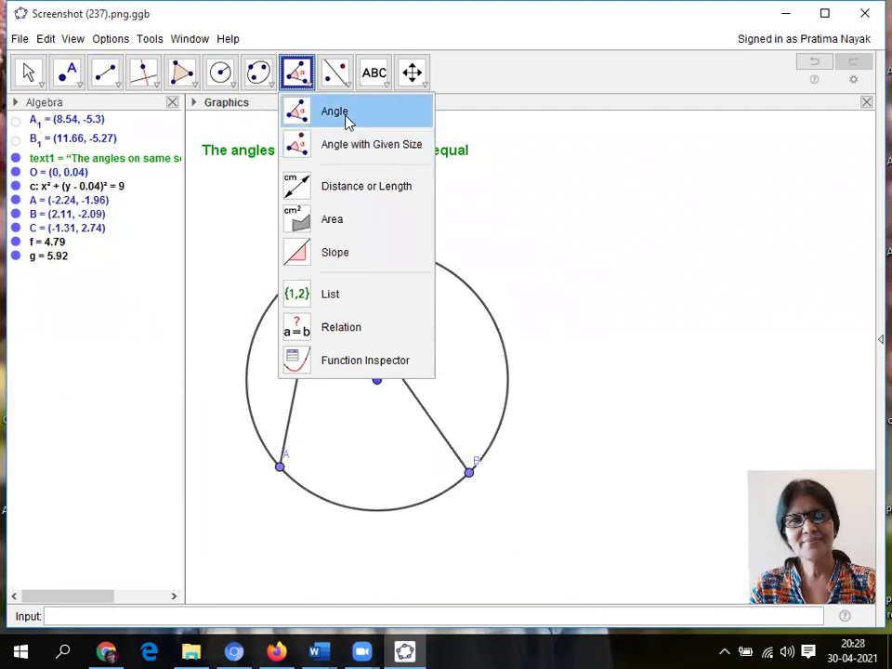
click(345, 119)
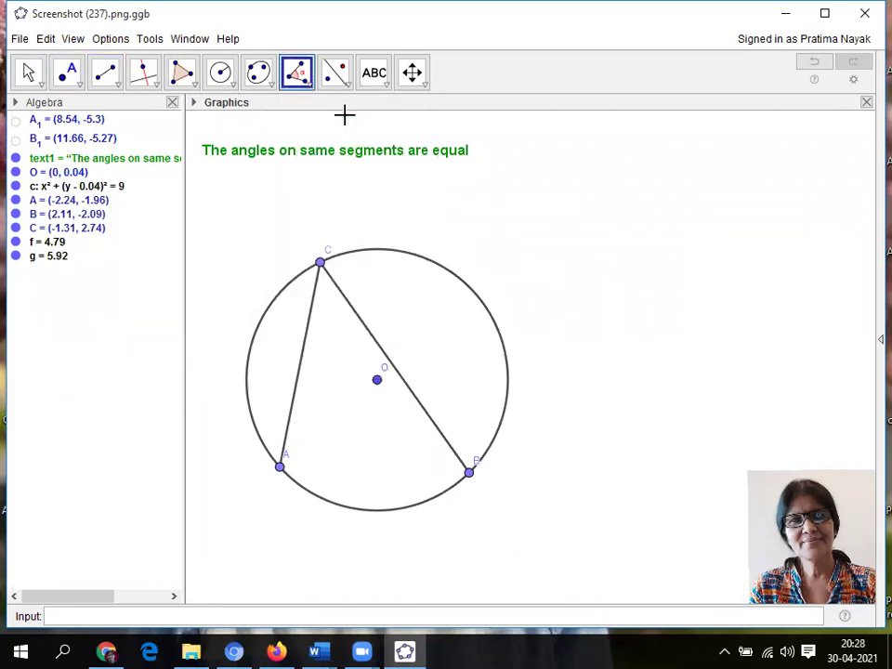
click(306, 349)
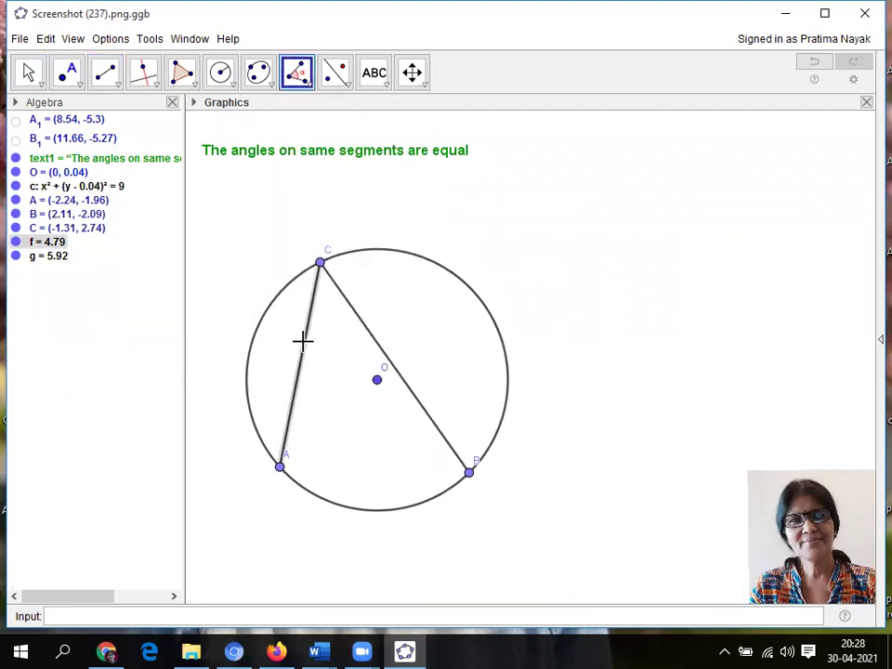
click(358, 320)
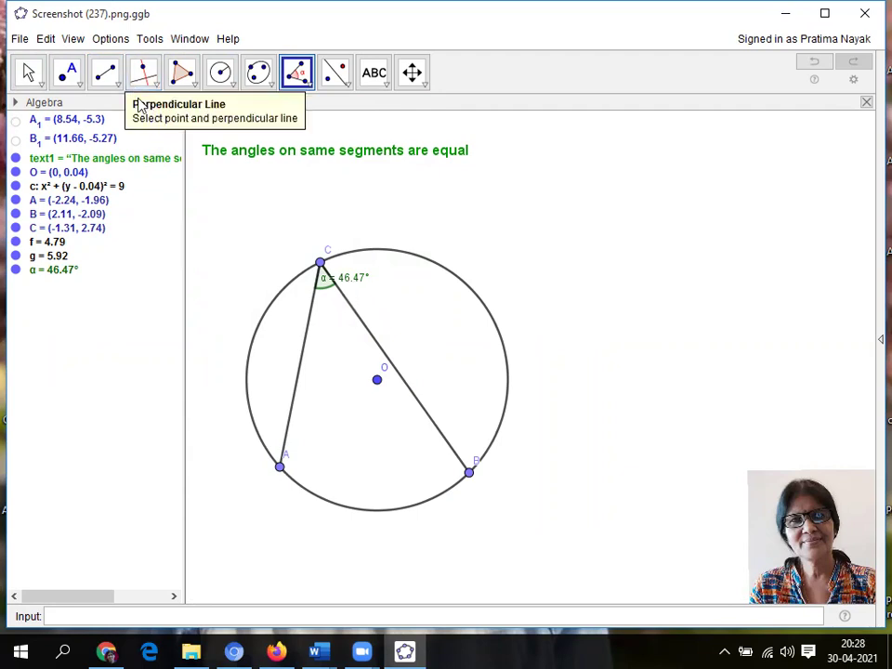
Set the rounding of all values to 0 decimal places.
click(109, 39)
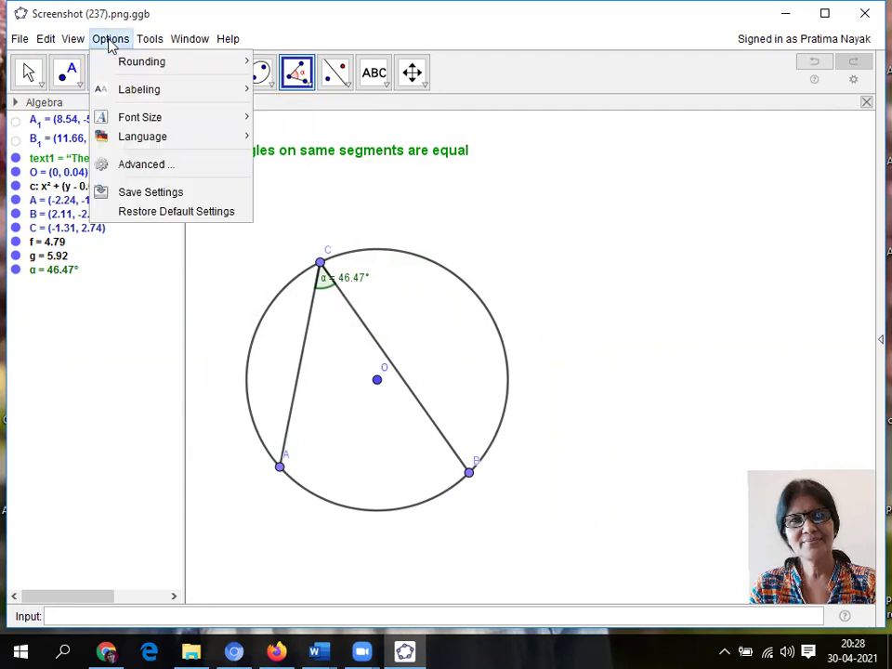
mouse_move(164, 65)
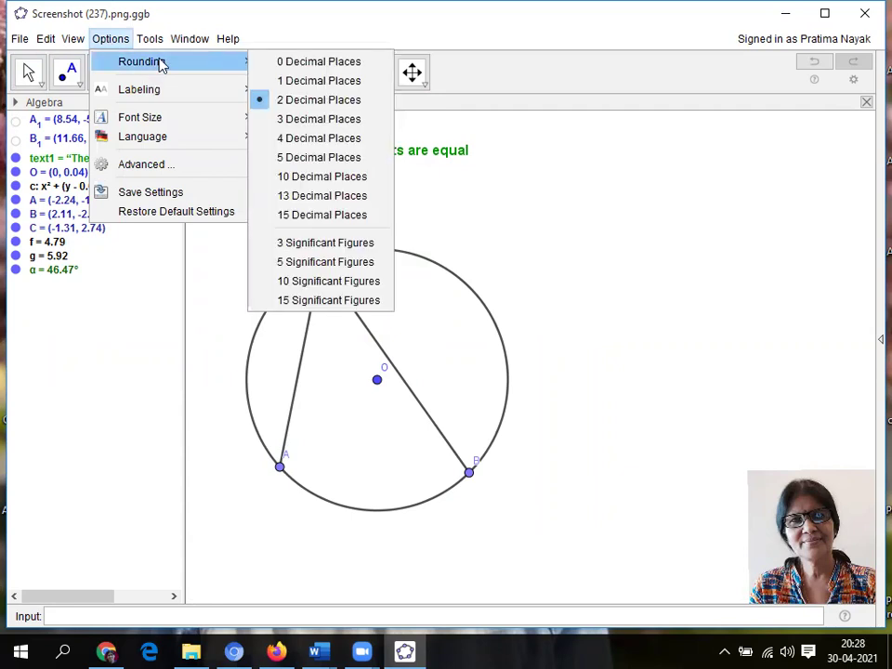
click(290, 65)
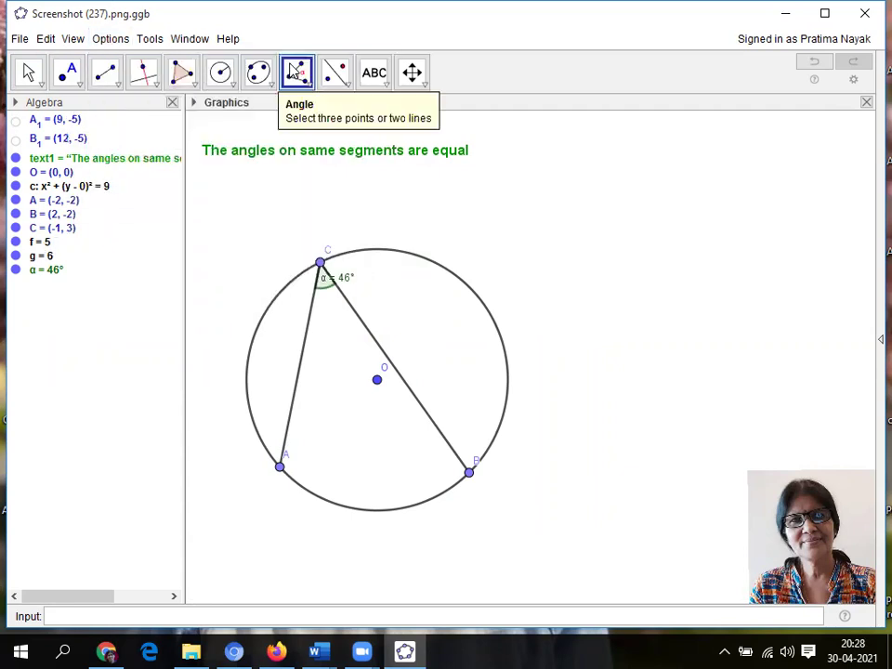
Set the label of the angle at C to show only its Value.
right_click(323, 283)
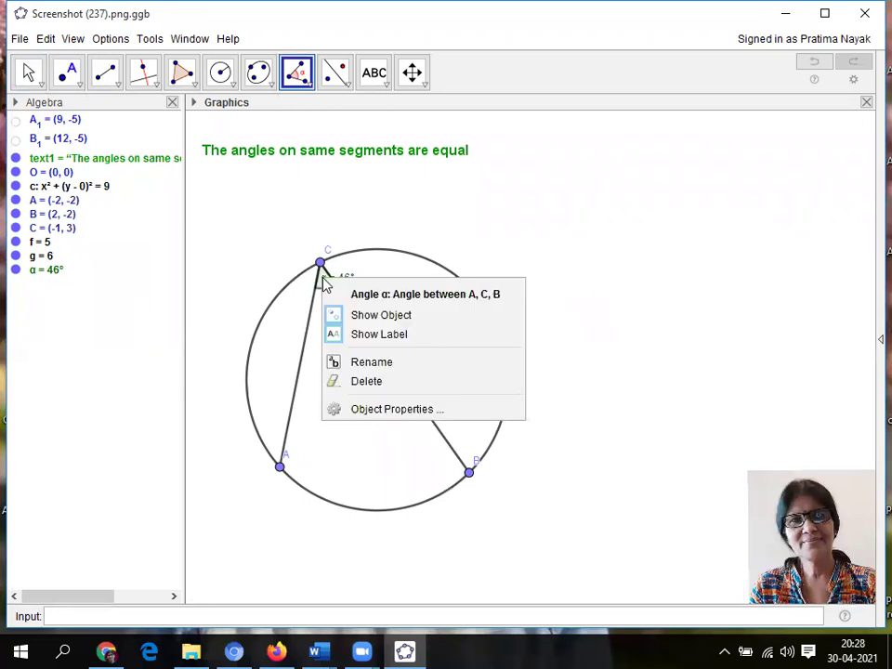
click(368, 410)
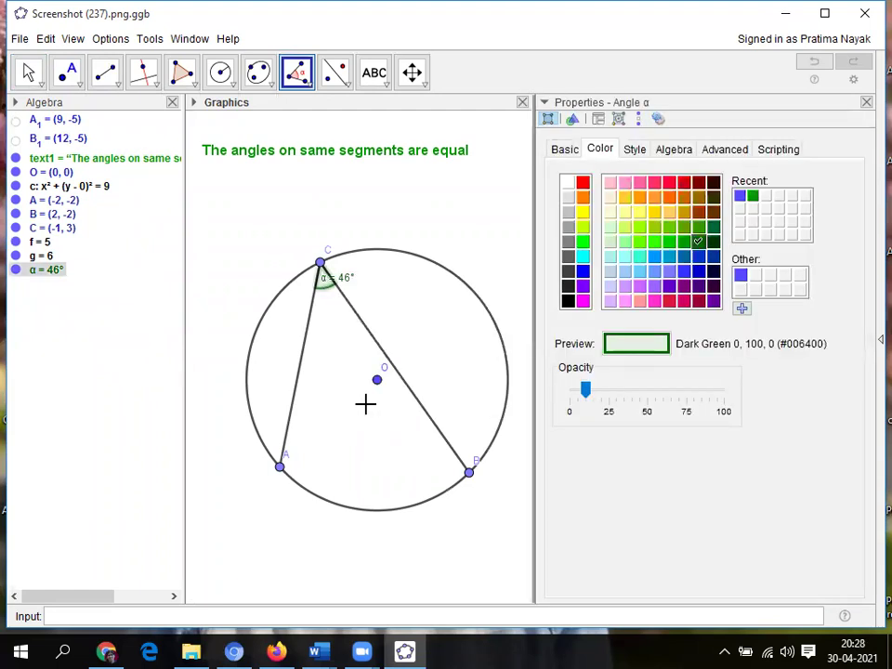
click(566, 150)
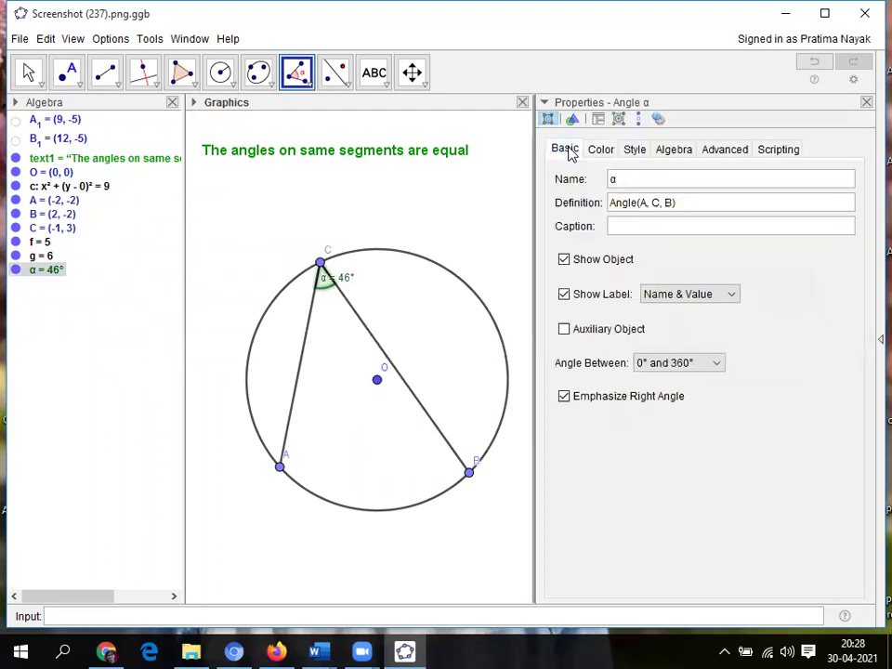
click(733, 298)
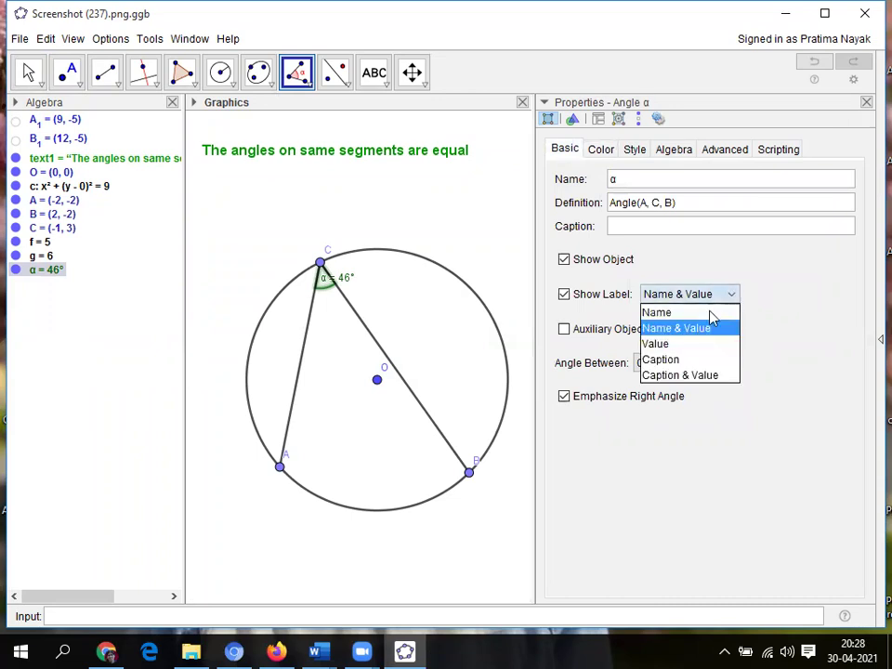
click(662, 343)
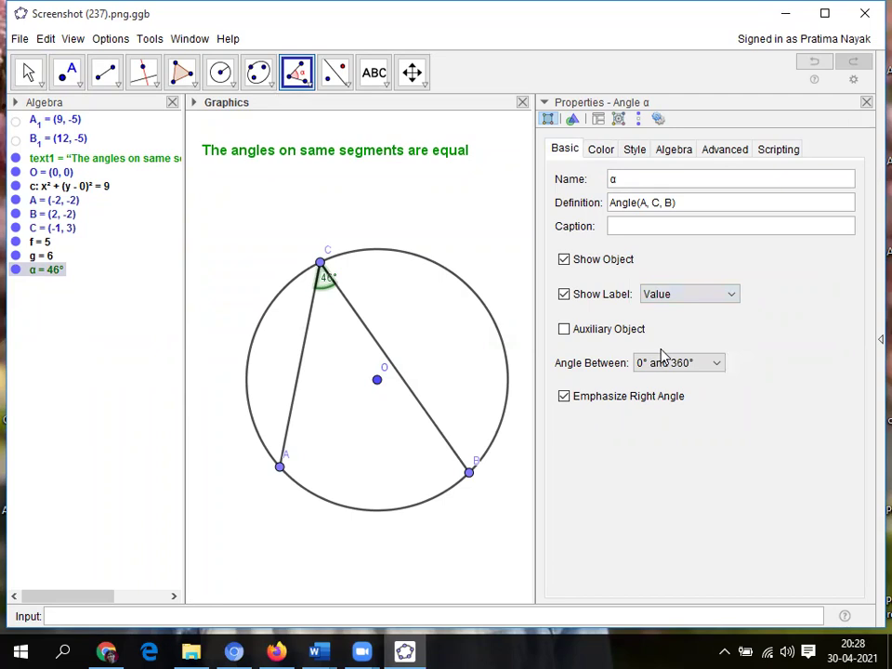
Limit the angle at C to between 0° and 180°, and move its label just below the angle arc.
click(719, 365)
click(664, 398)
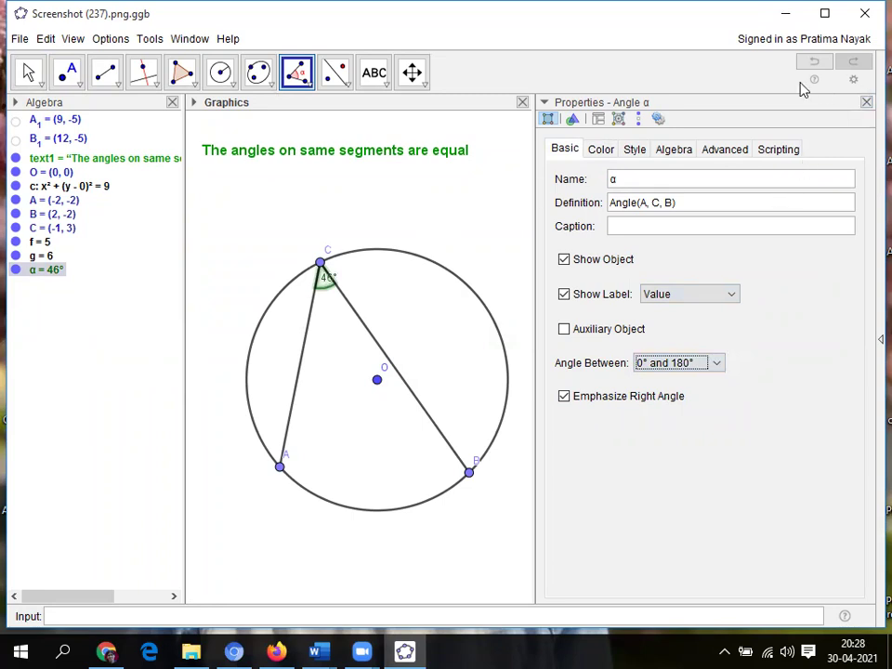
click(866, 103)
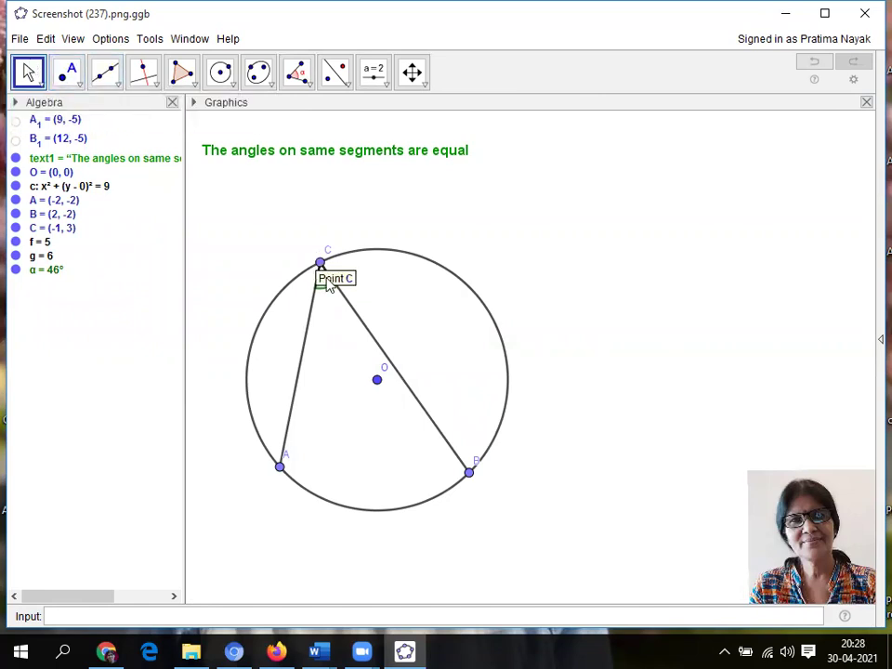
drag(327, 281, 326, 311)
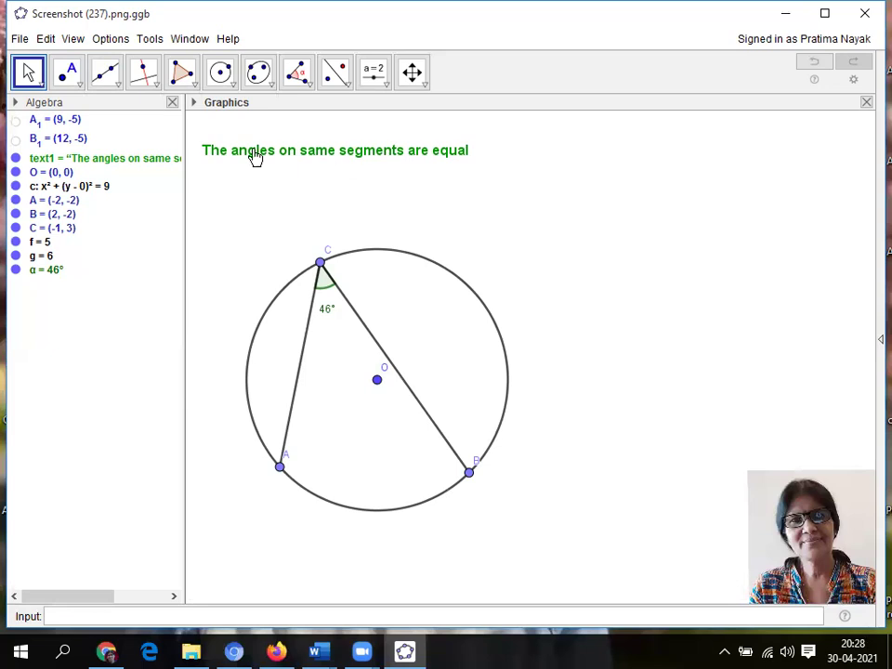
Draw segments from A and from B to a new point D on the right side of the circle.
click(111, 78)
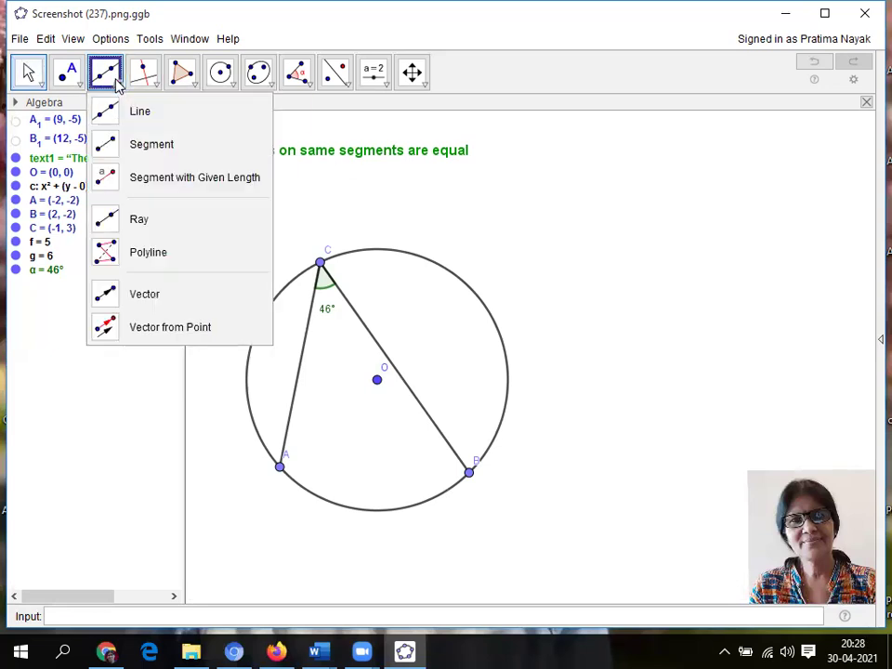
click(149, 145)
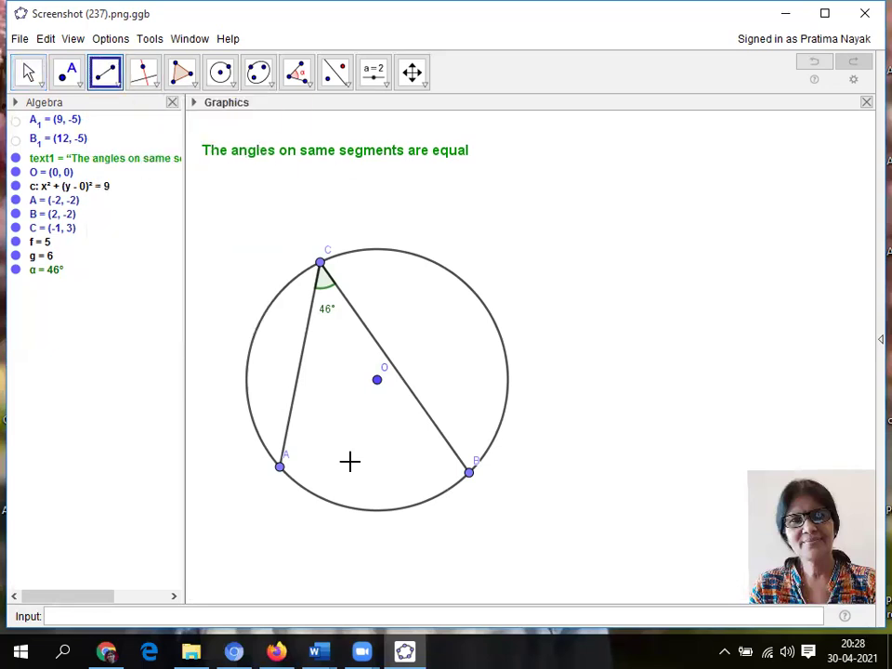
click(300, 461)
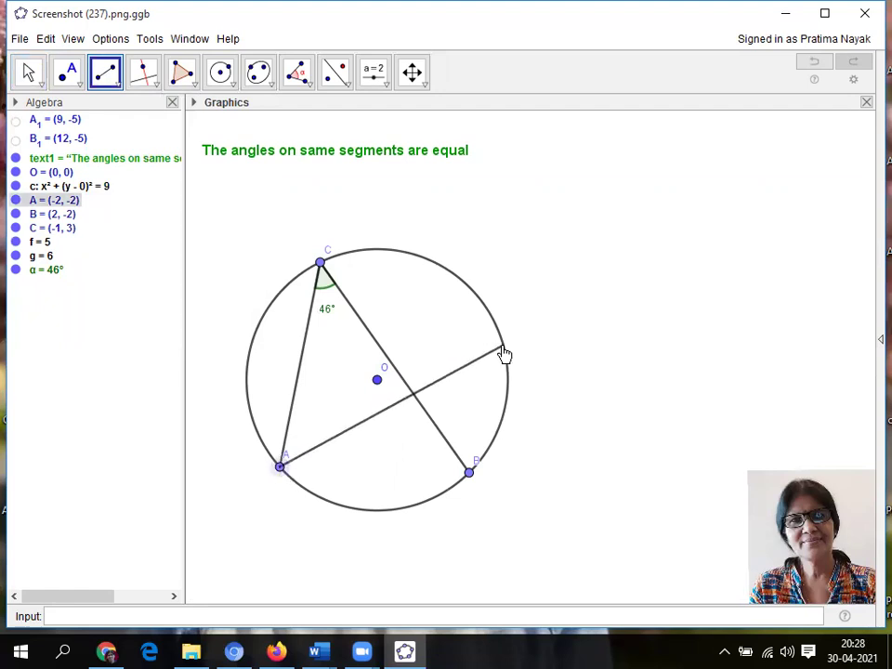
click(503, 347)
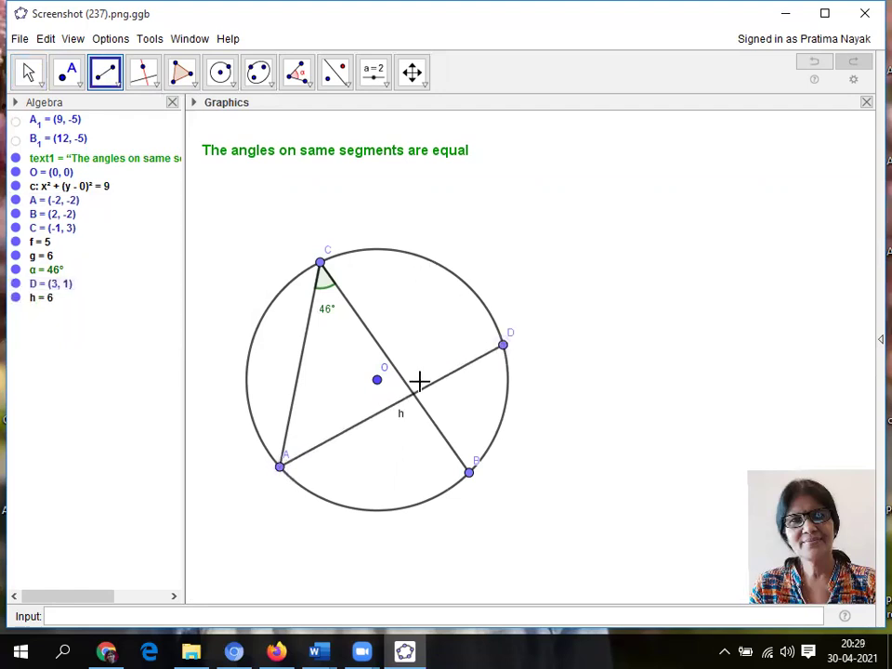
click(470, 473)
click(500, 346)
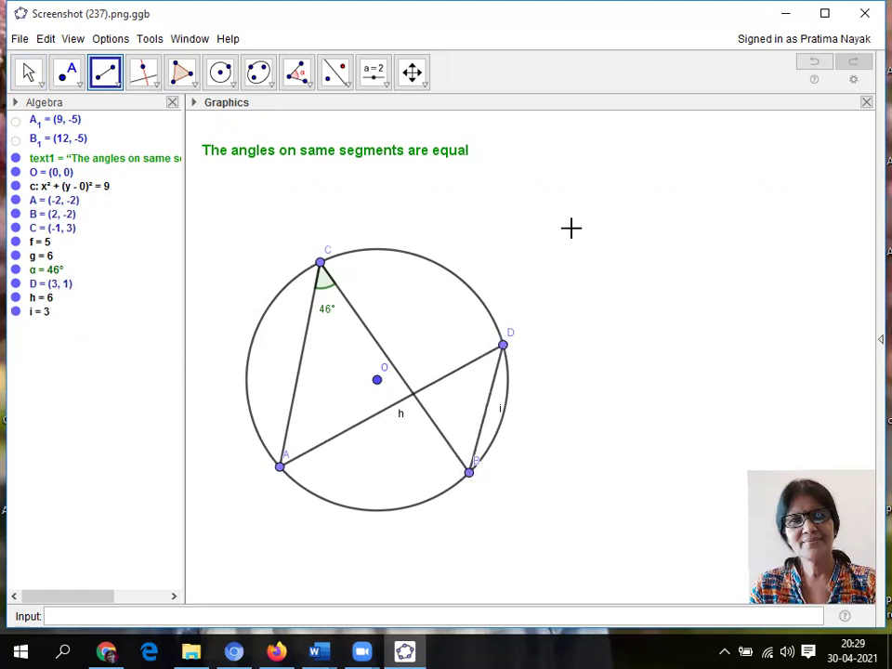
Hide the label of segment AD and switch on the label of circle c.
right_click(400, 414)
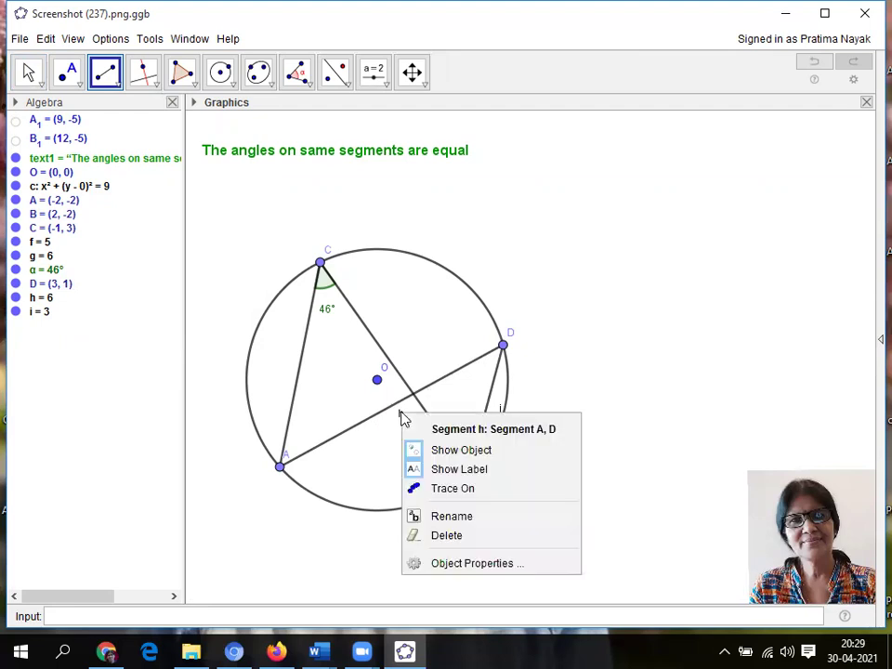
click(485, 472)
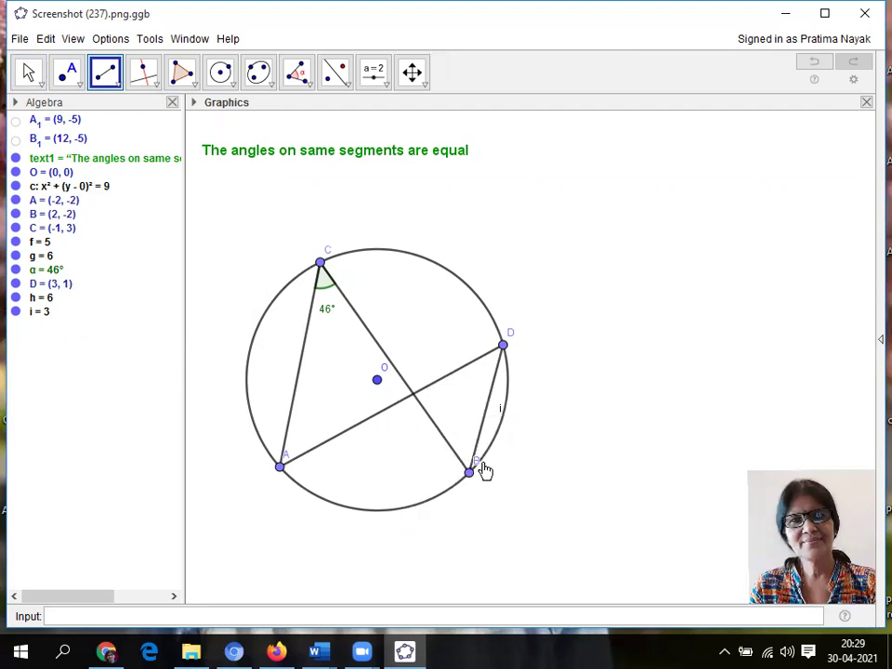
right_click(501, 410)
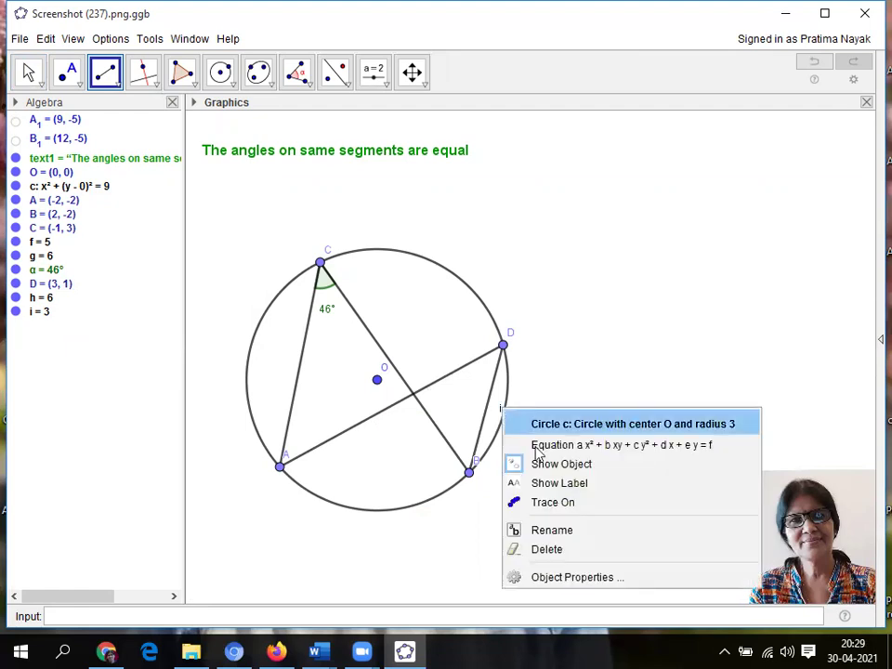
click(550, 485)
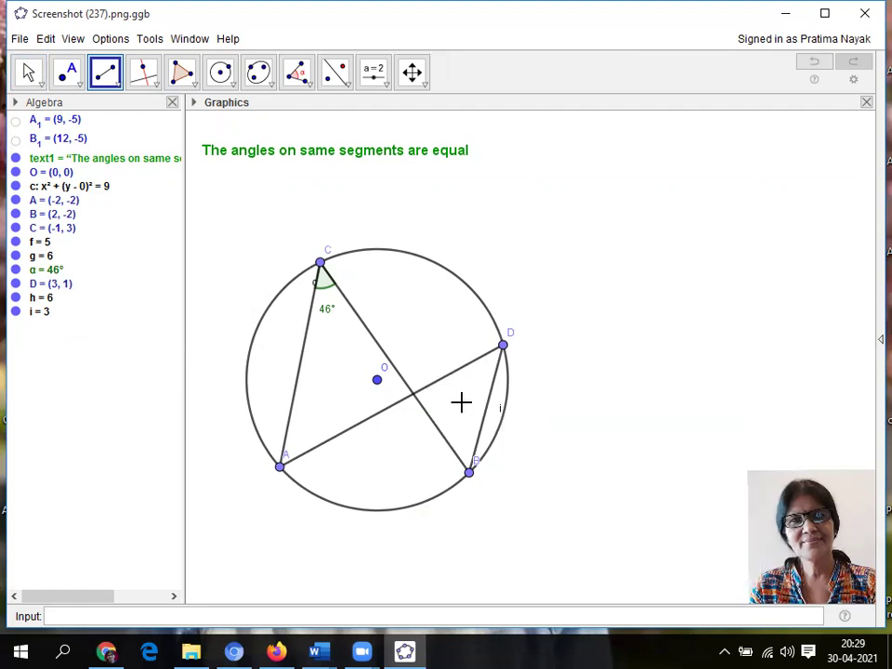
Measure the angle at D between segments AD and BD with the Angle tool.
click(307, 81)
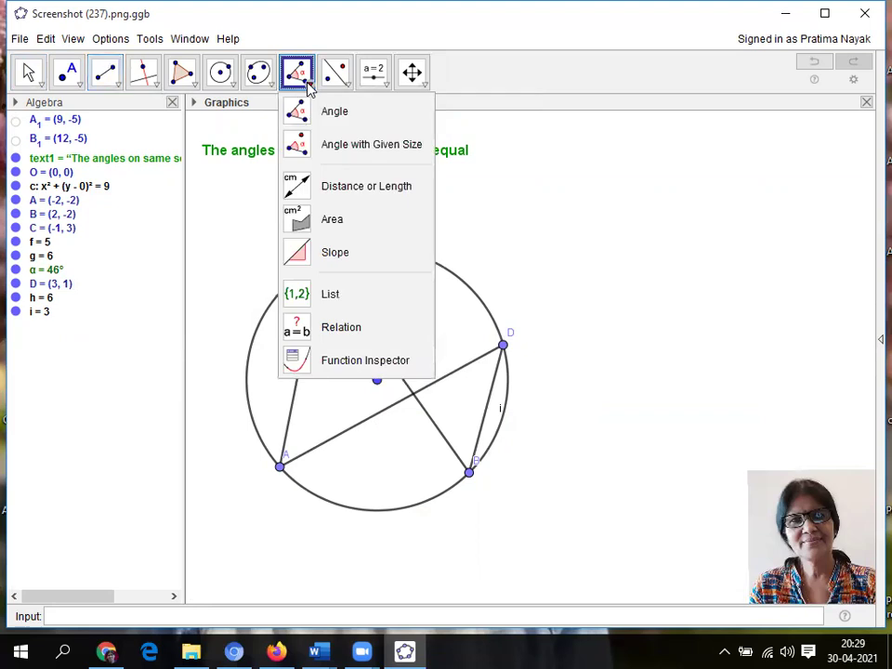
click(325, 113)
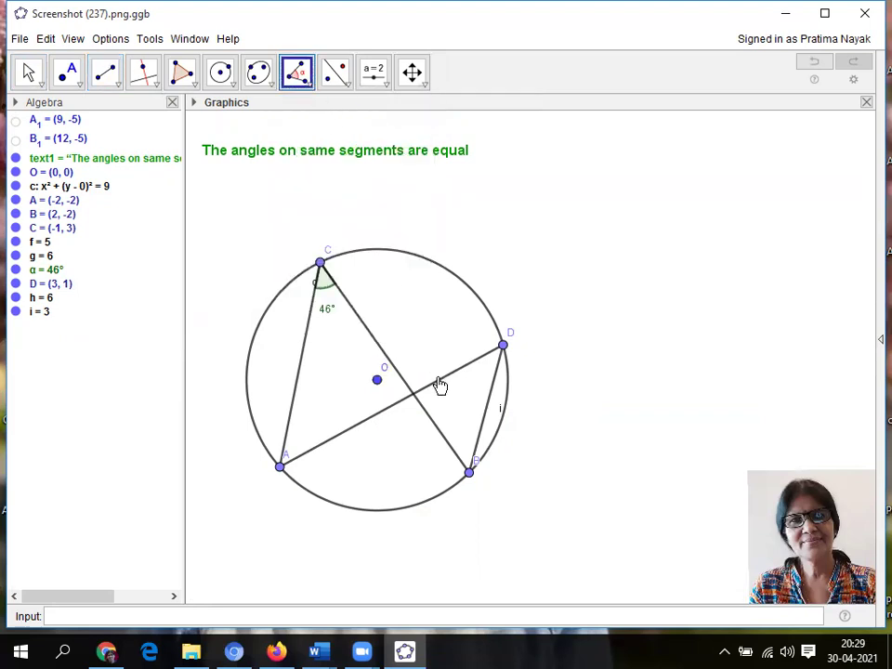
click(439, 379)
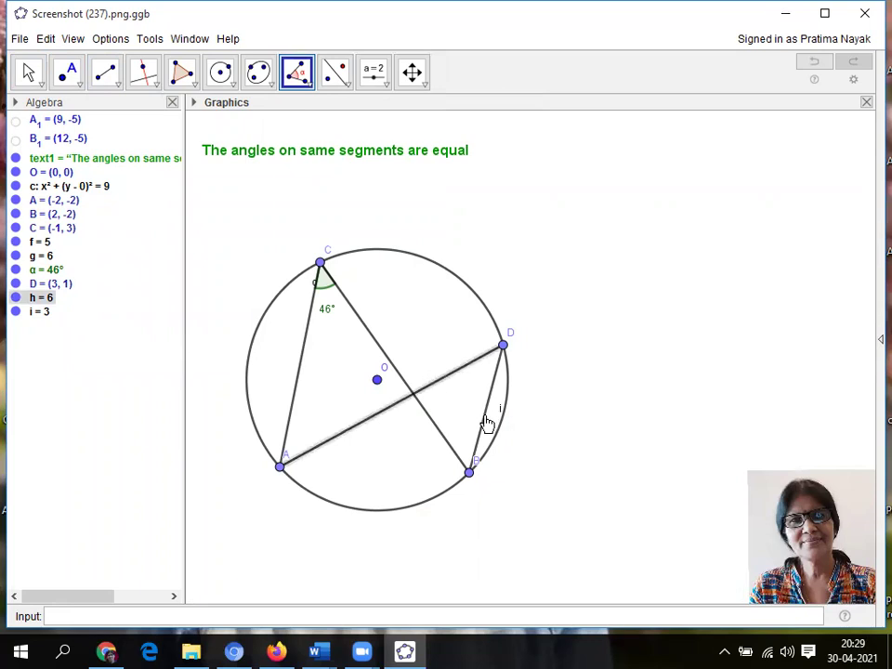
click(487, 422)
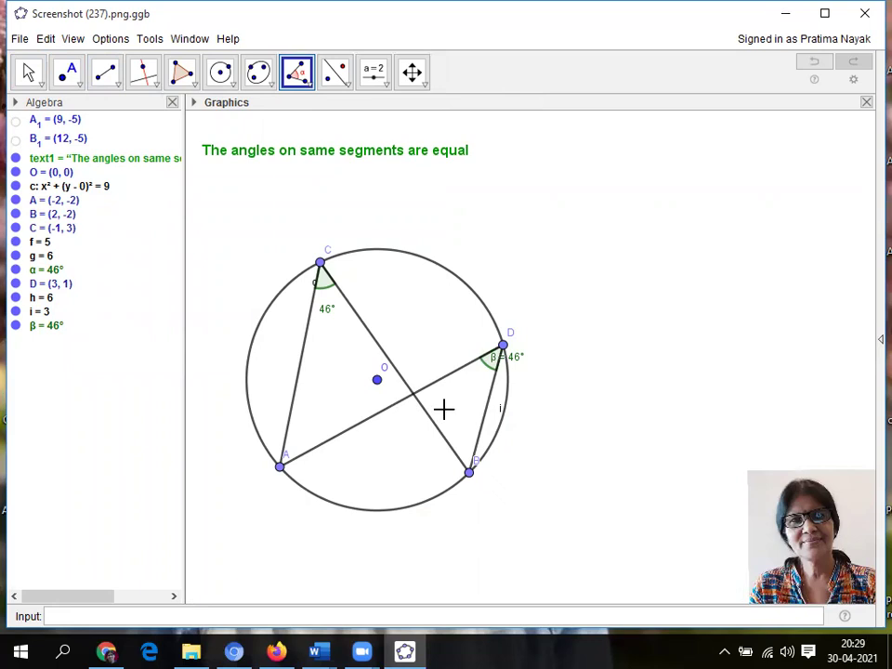
Limit the angle at D to between 0° and 180° in its object properties.
right_click(496, 362)
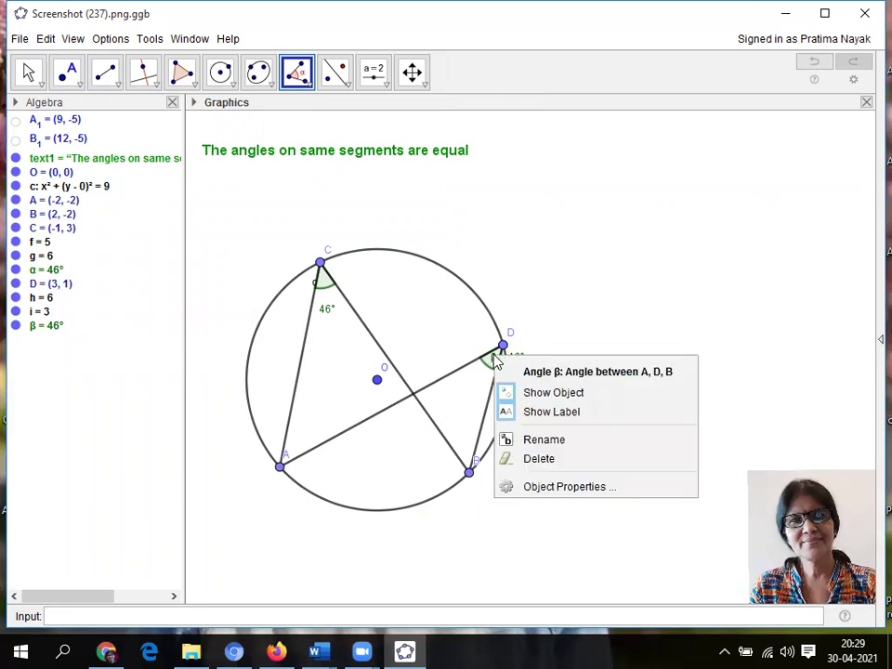
click(549, 485)
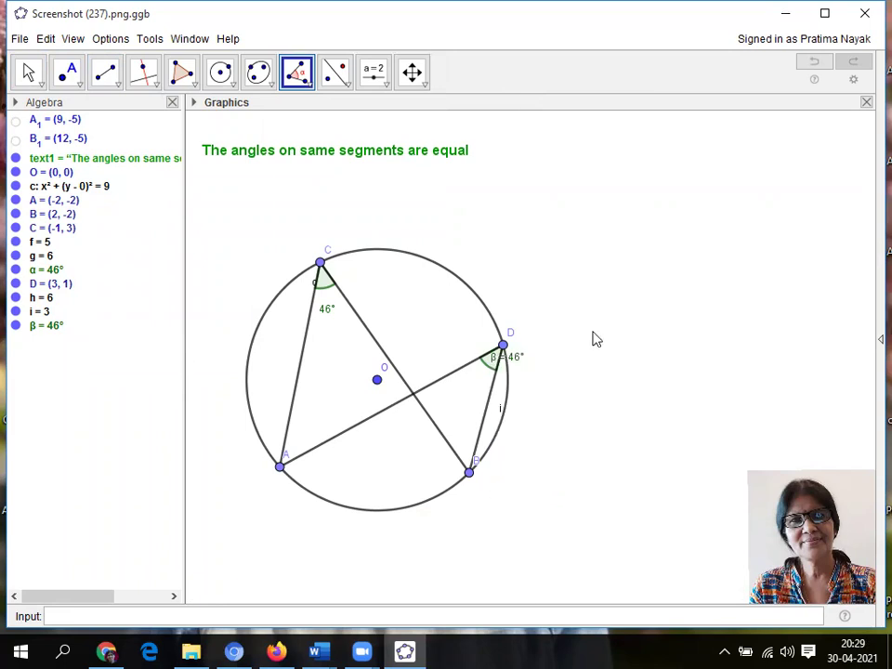
click(576, 151)
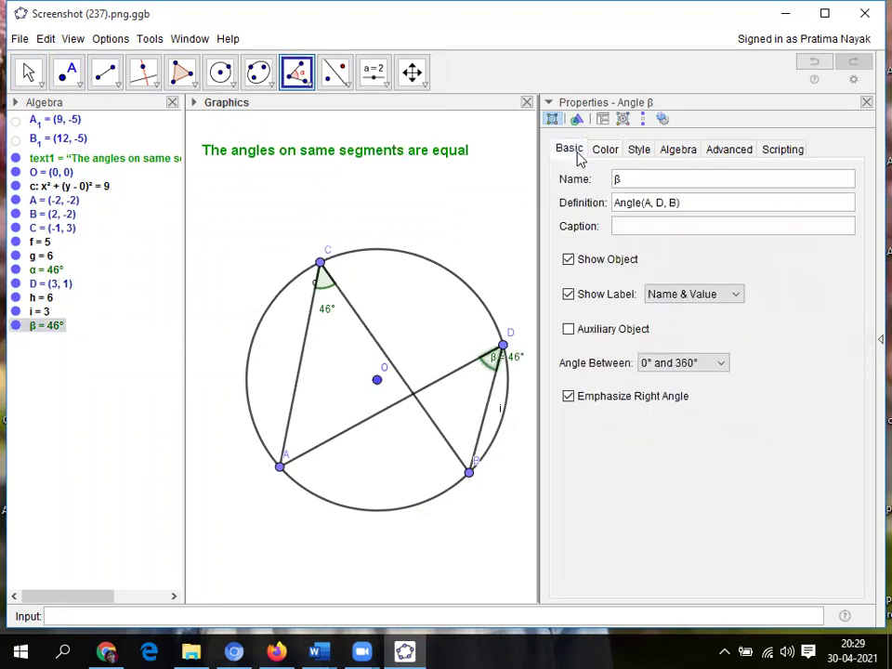
click(722, 364)
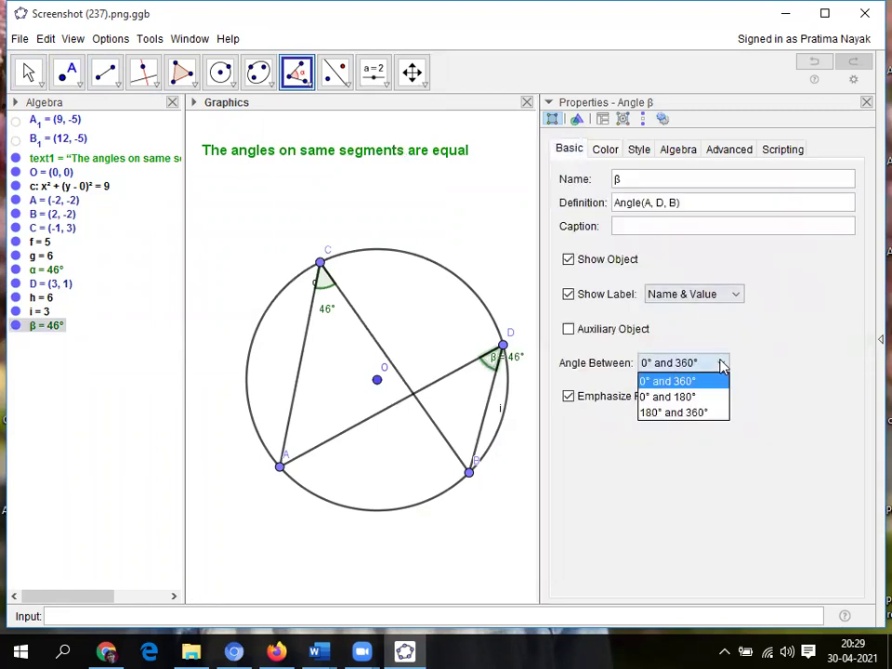
click(666, 398)
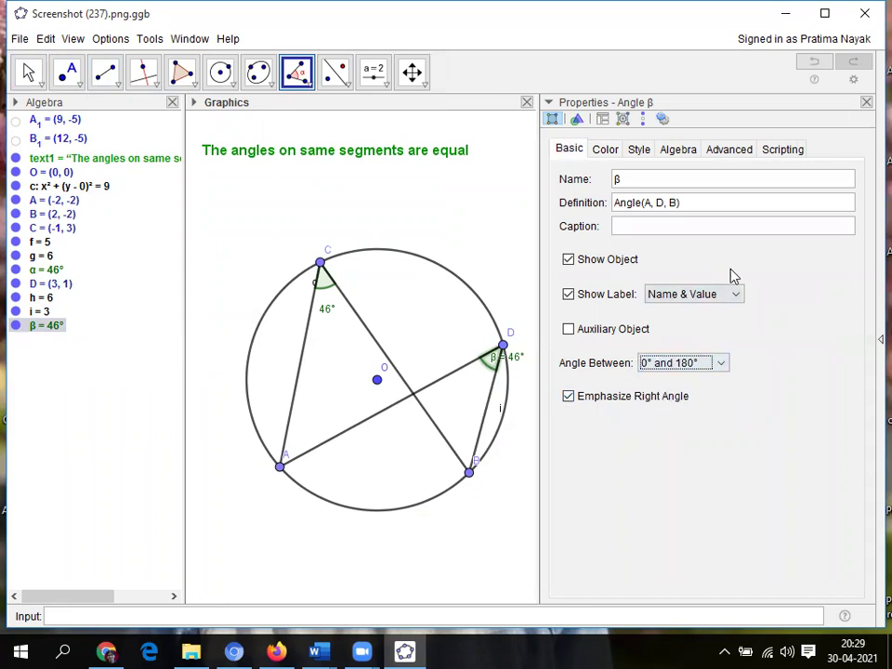
Set the label of the angle at D to show only its Value, and hide the label of segment BD.
click(738, 295)
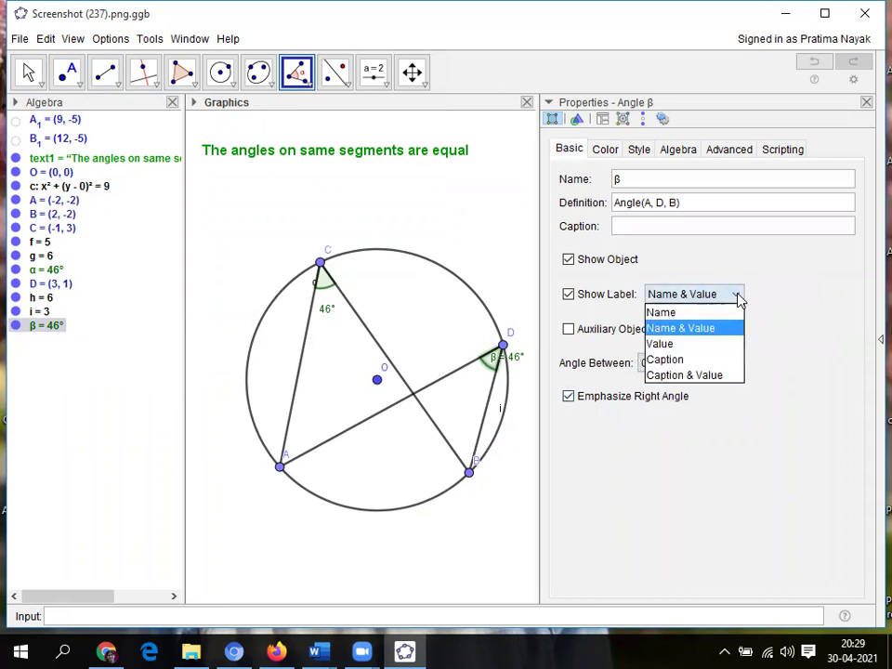
click(675, 345)
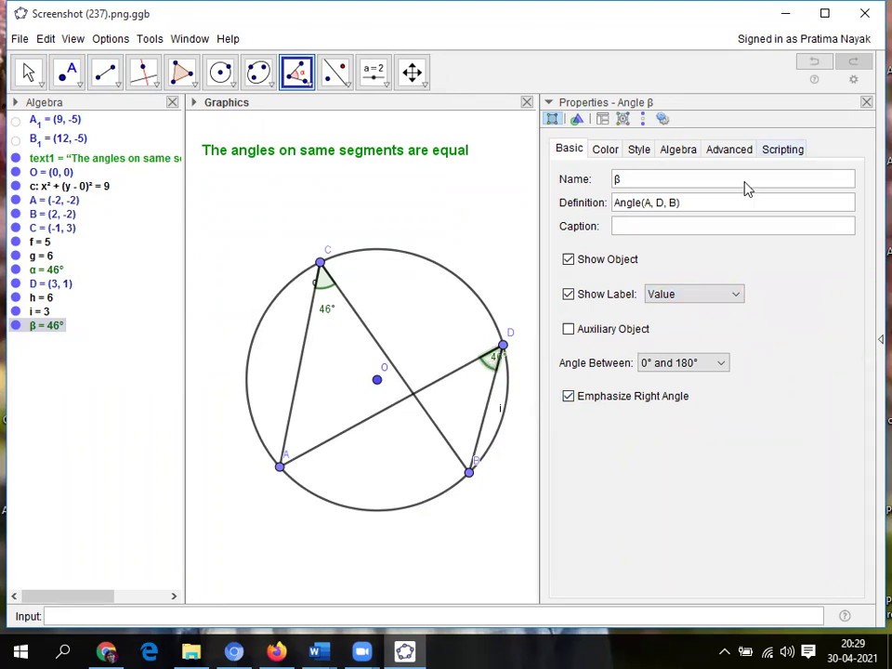
click(867, 102)
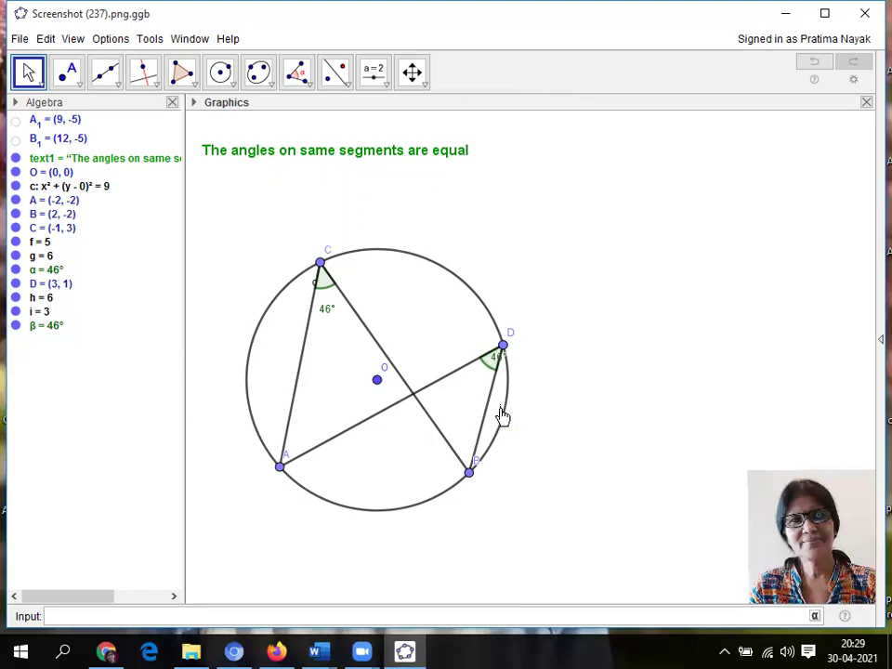
right_click(502, 415)
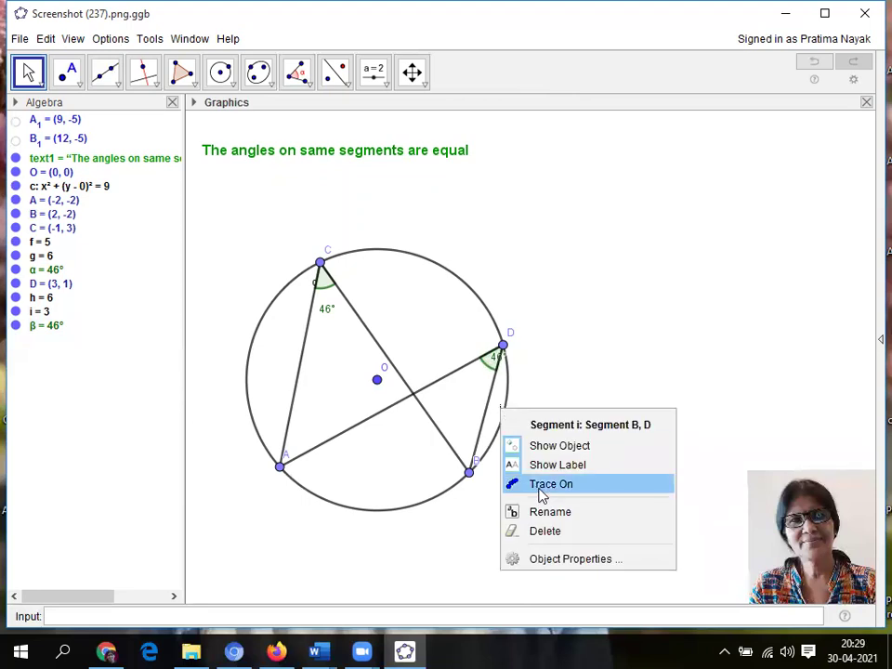
click(556, 463)
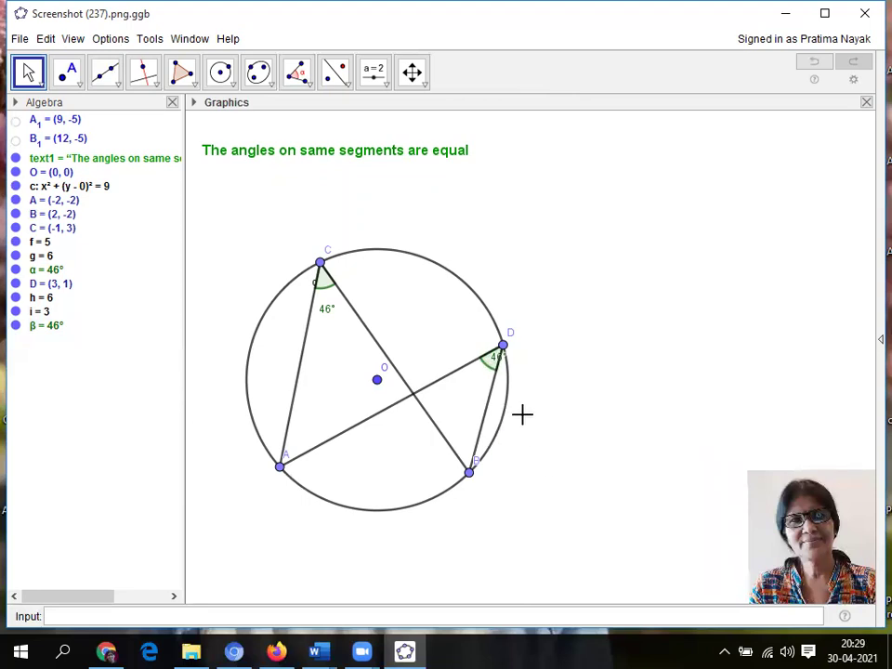
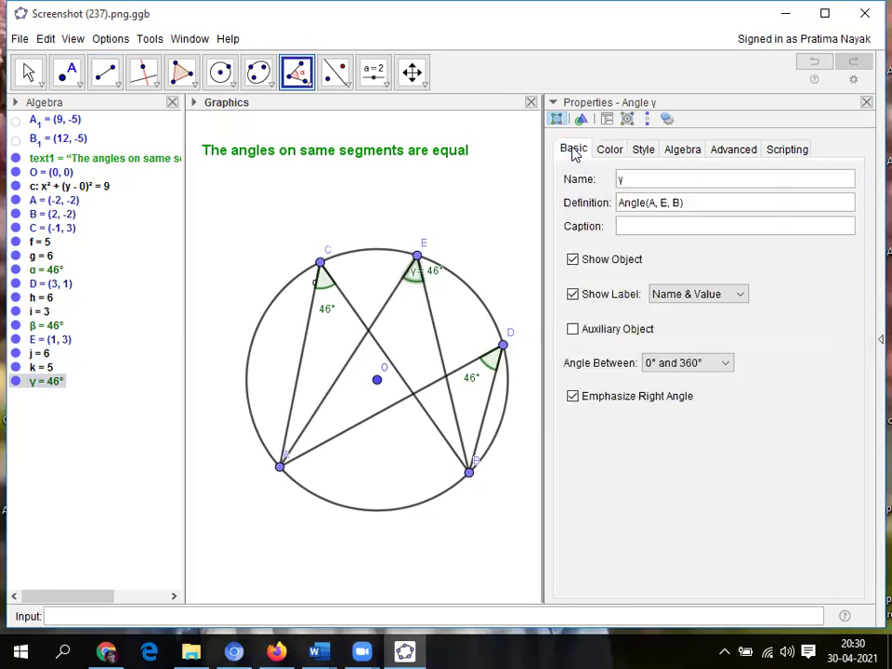
Set the label of the angle at E to Value only, and color the angle blue (#0000FF) with about 40 opacity.
click(742, 295)
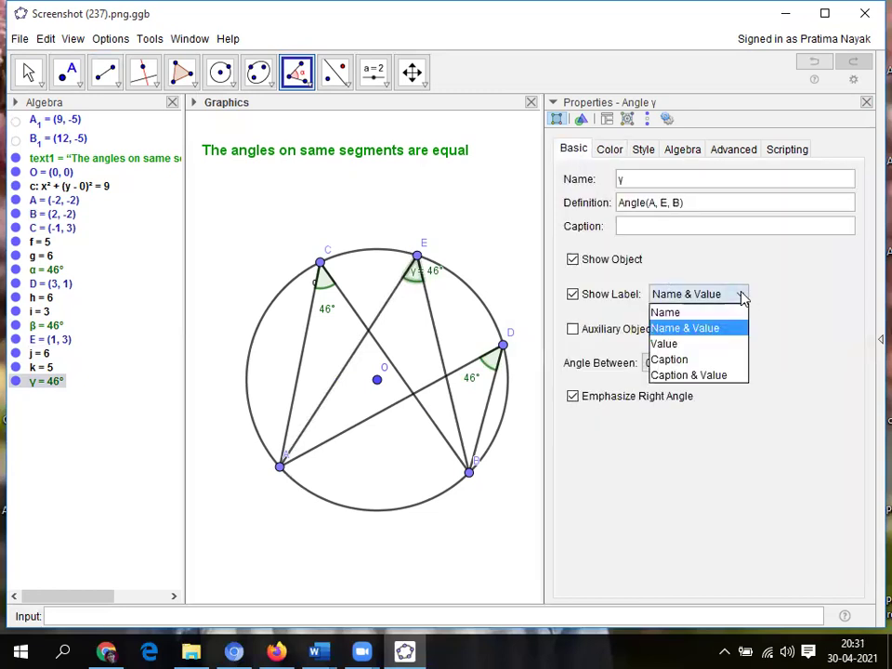
click(679, 346)
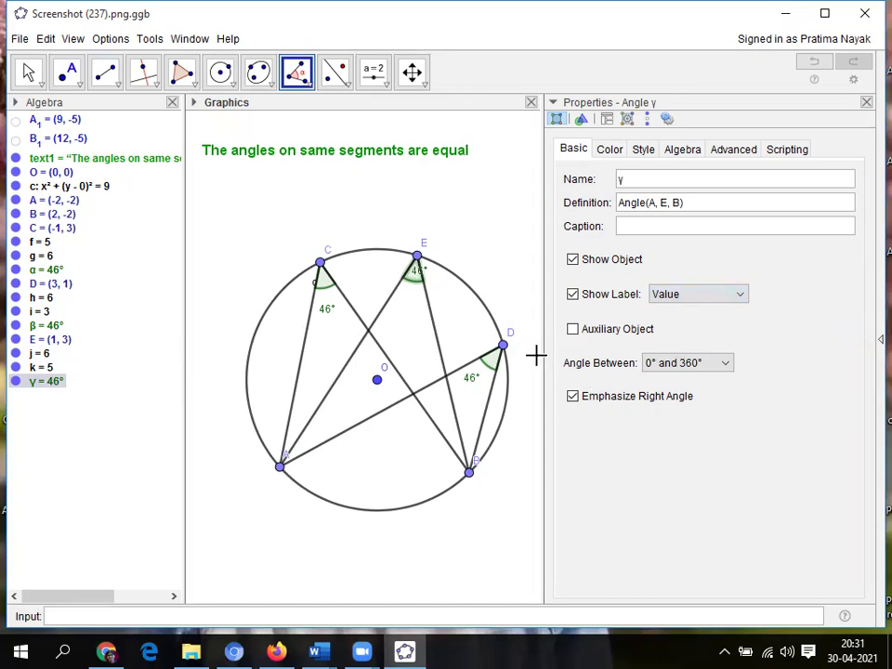
click(608, 149)
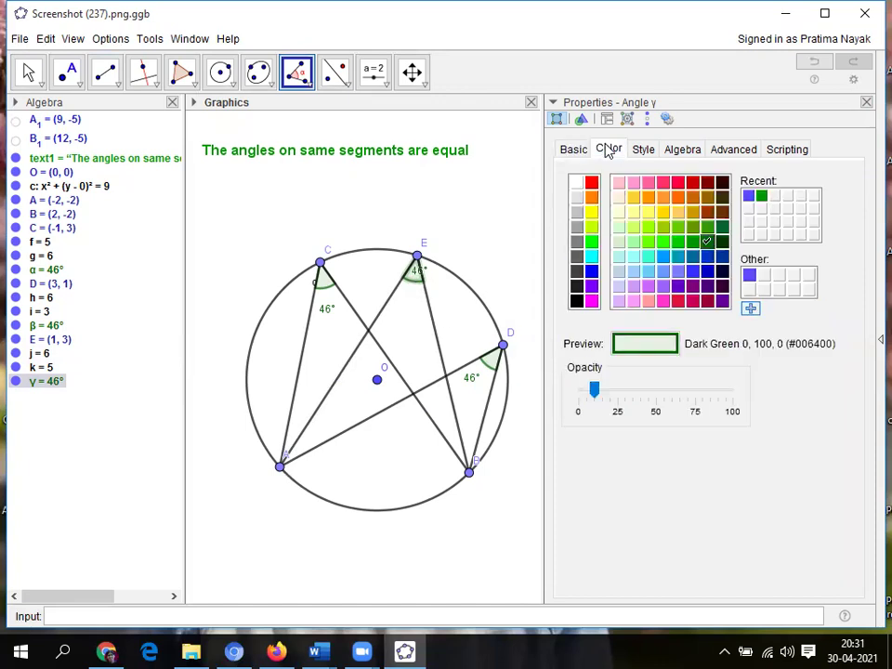
click(591, 270)
drag(595, 389, 641, 391)
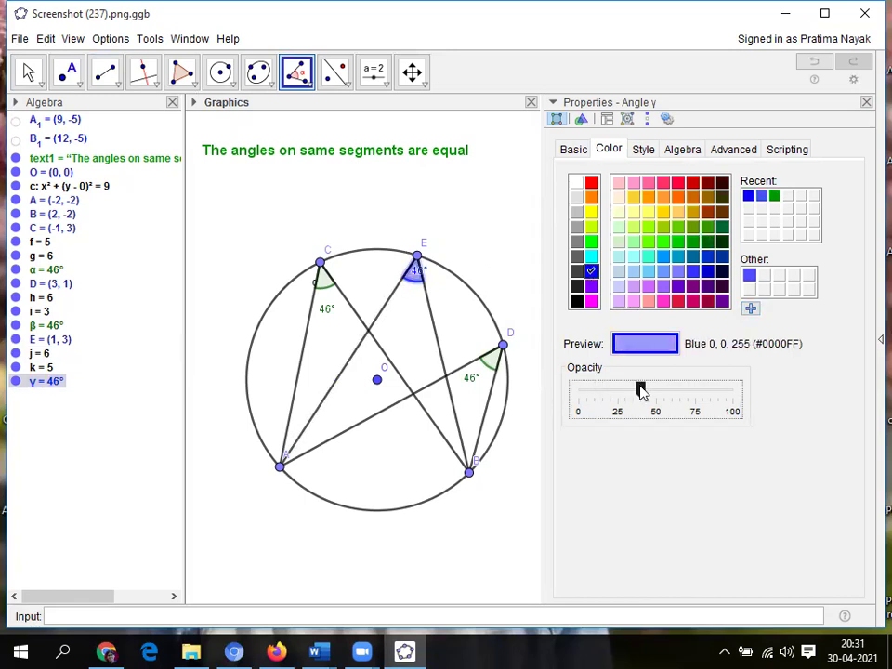
Limit the angle at E to between 0° and 180°, and move its label just below the angle arc.
click(575, 151)
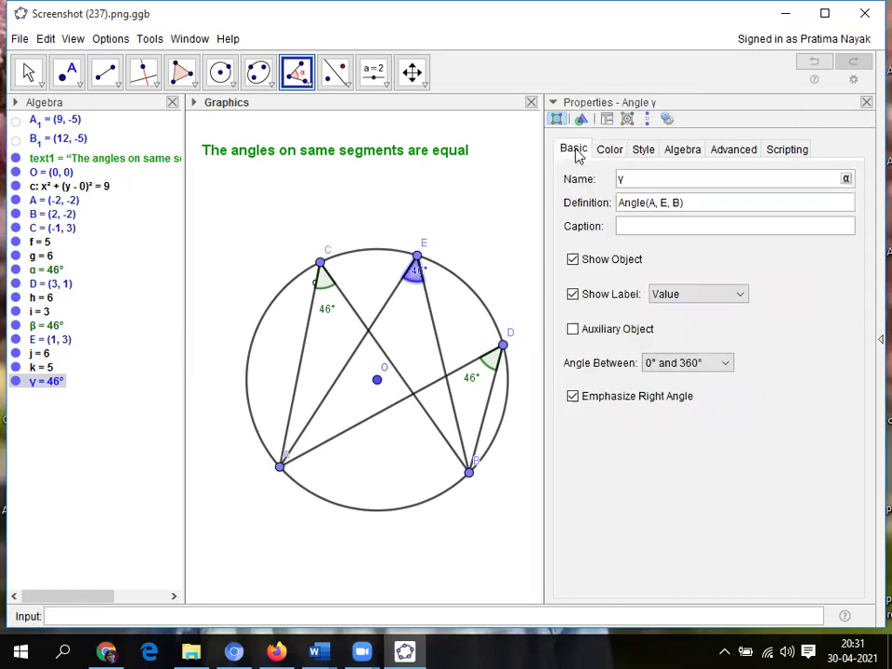
click(729, 365)
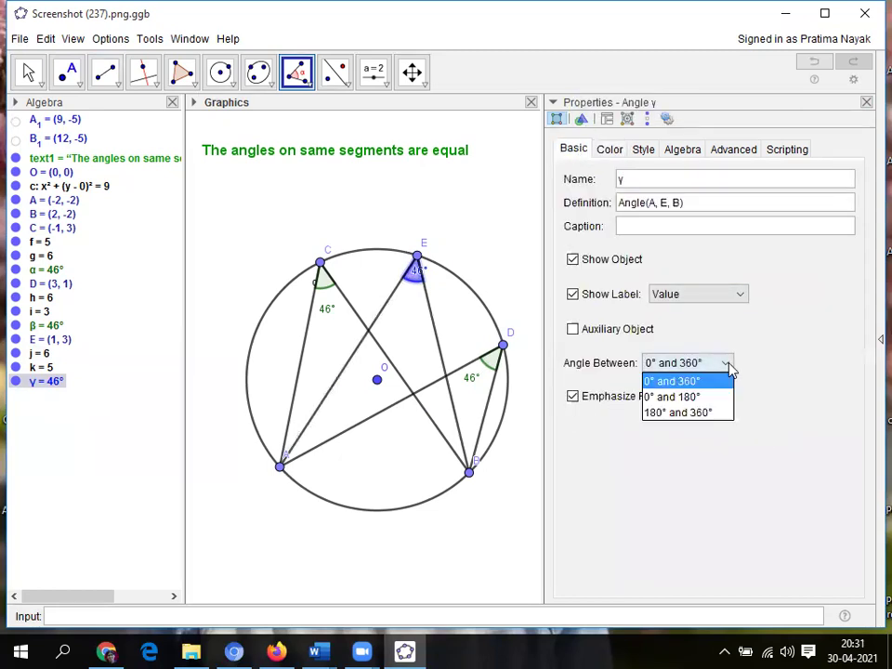
click(674, 399)
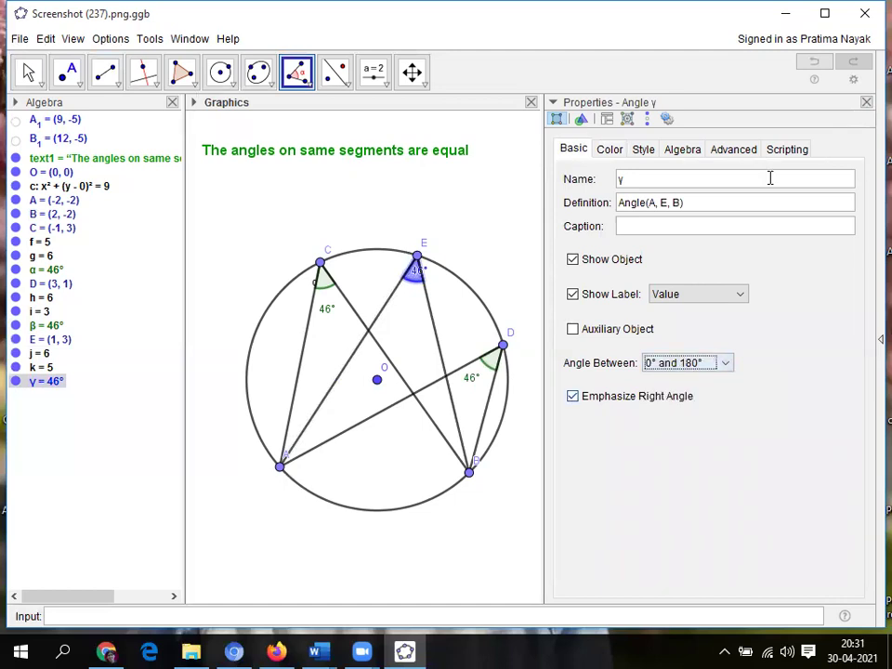
click(866, 102)
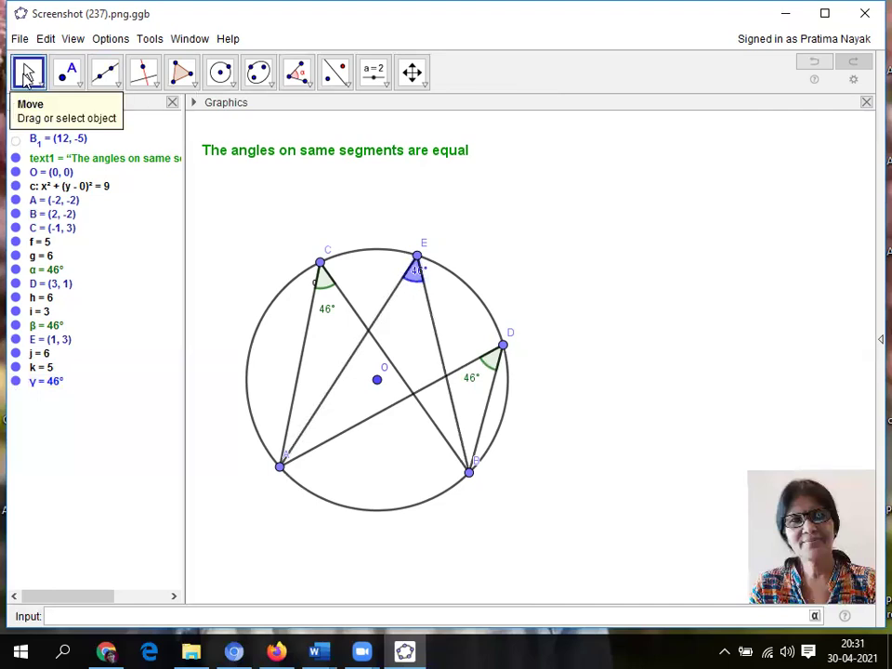
drag(424, 282, 406, 304)
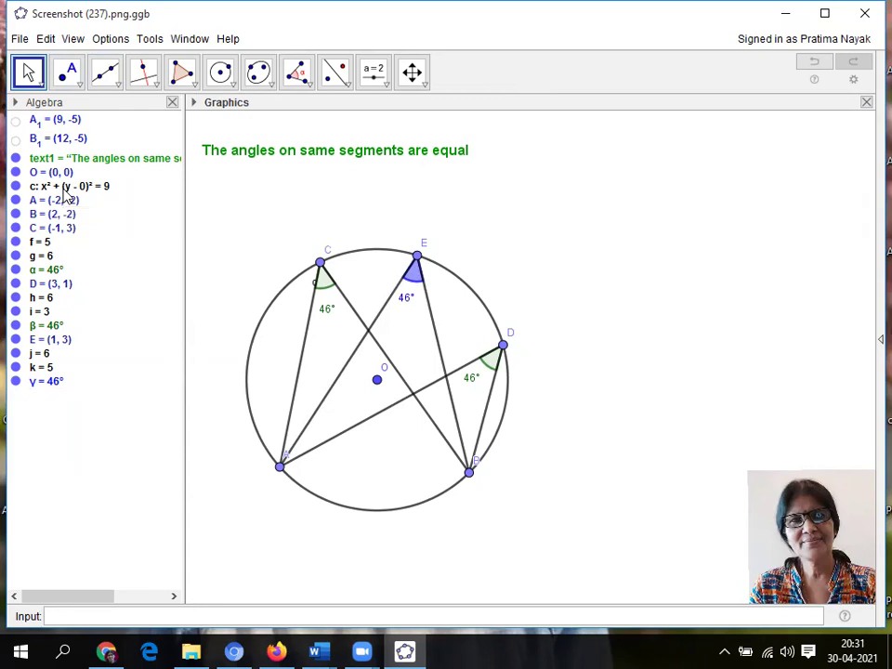
Hide the Algebra view so the construction fills the window.
click(79, 41)
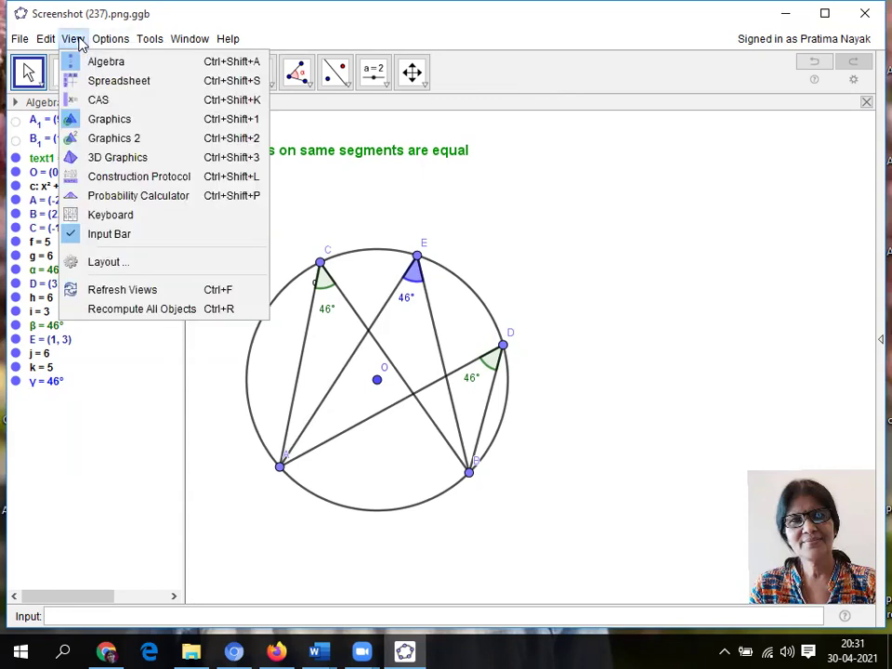
click(97, 63)
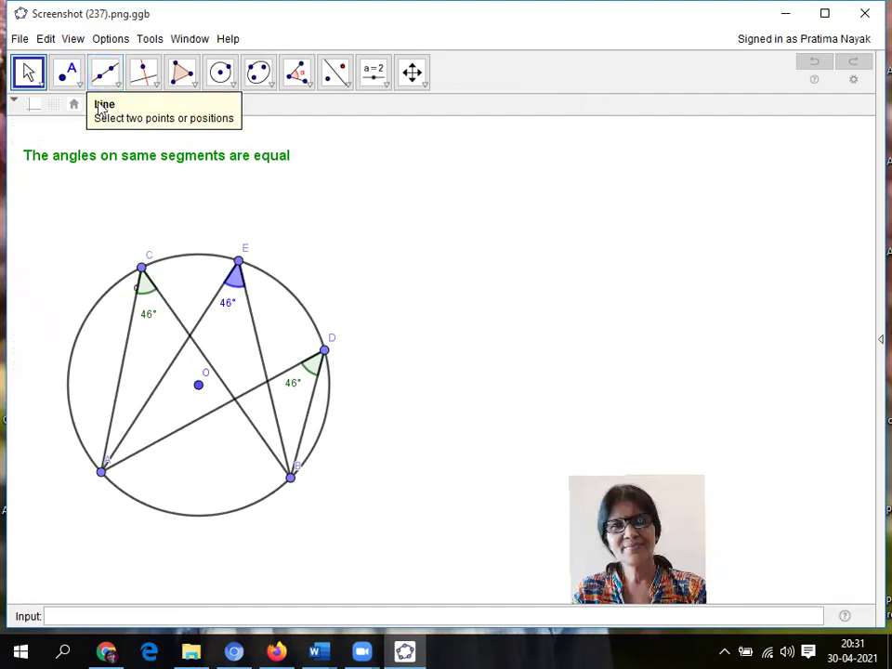
Show the Algebra view to check the values of the angles at C, D and E, and hide it again.
click(73, 41)
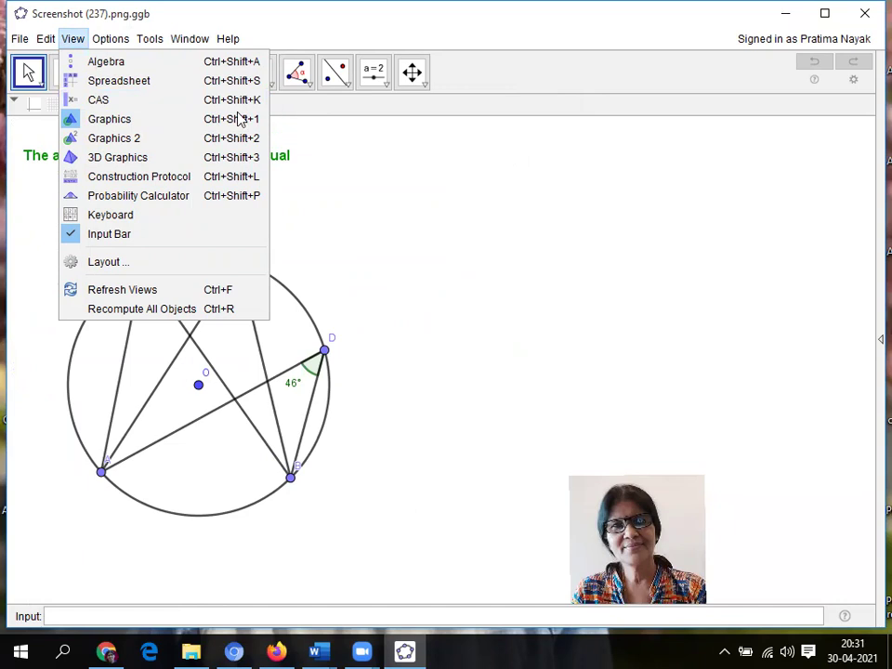
click(106, 61)
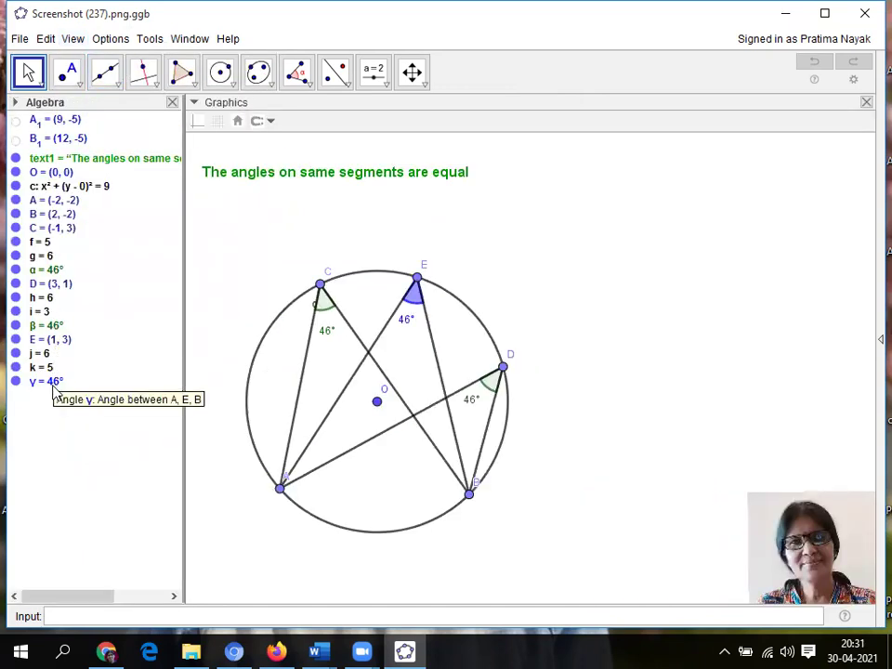
click(77, 39)
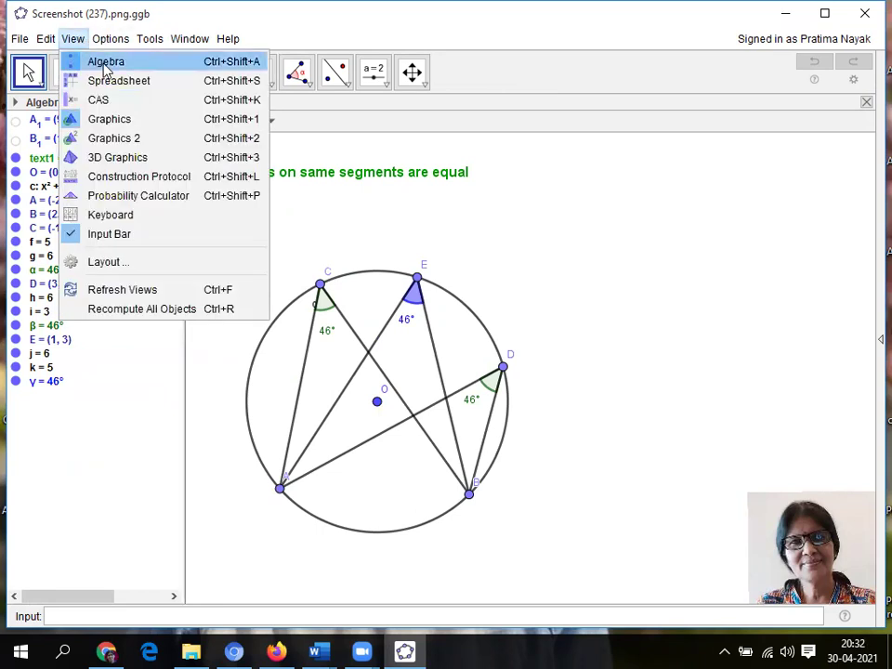
click(104, 65)
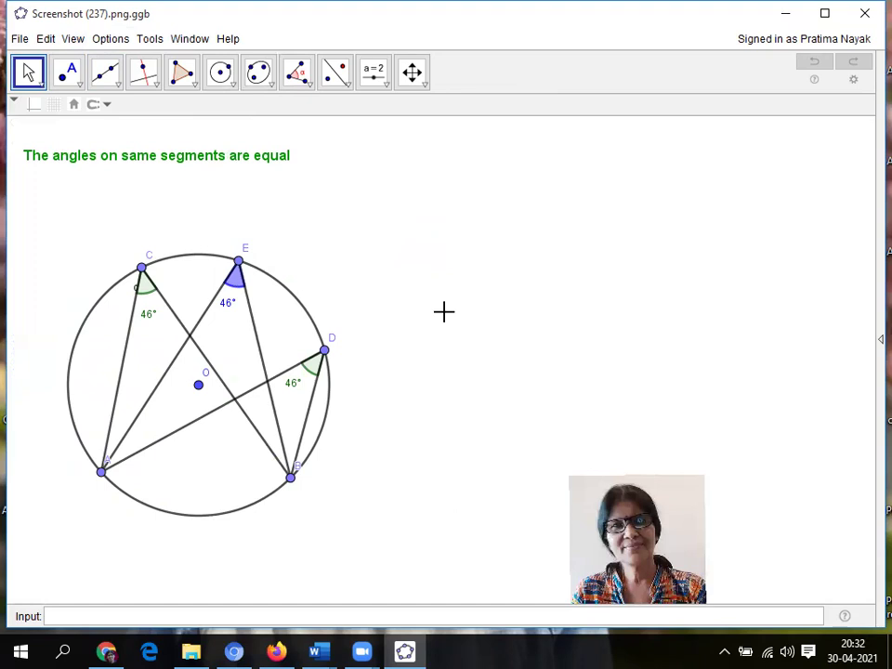
Move points C, E and D counterclockwise along the upper arc, and shift B slightly up the circle and A toward its lowest point.
drag(141, 279, 108, 335)
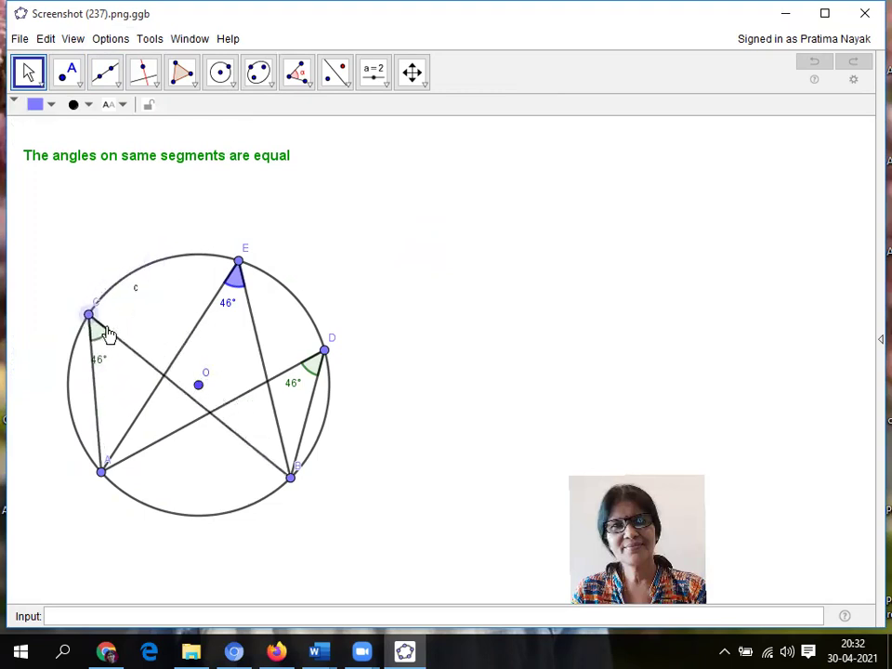
drag(239, 261, 190, 255)
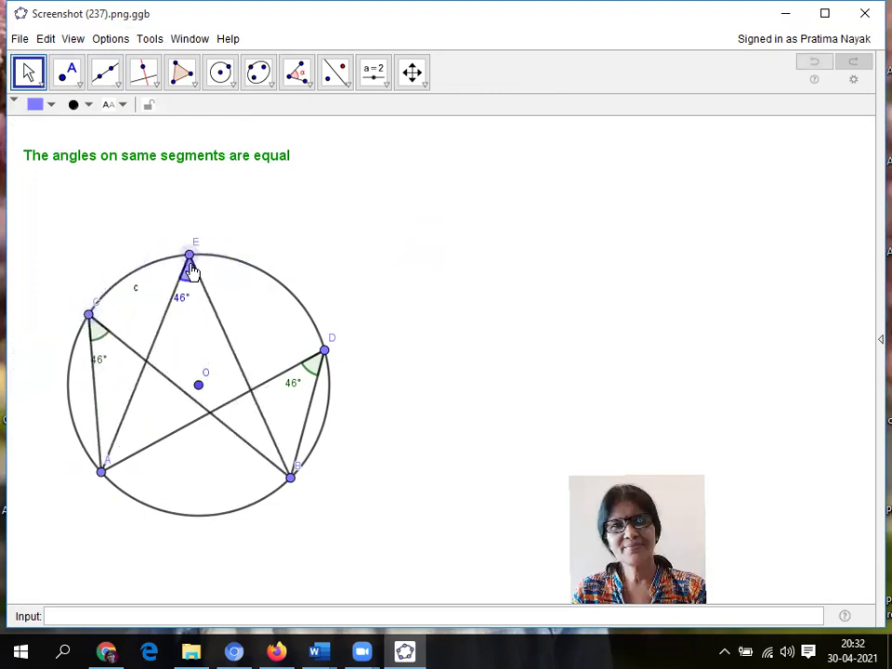
drag(329, 361, 307, 351)
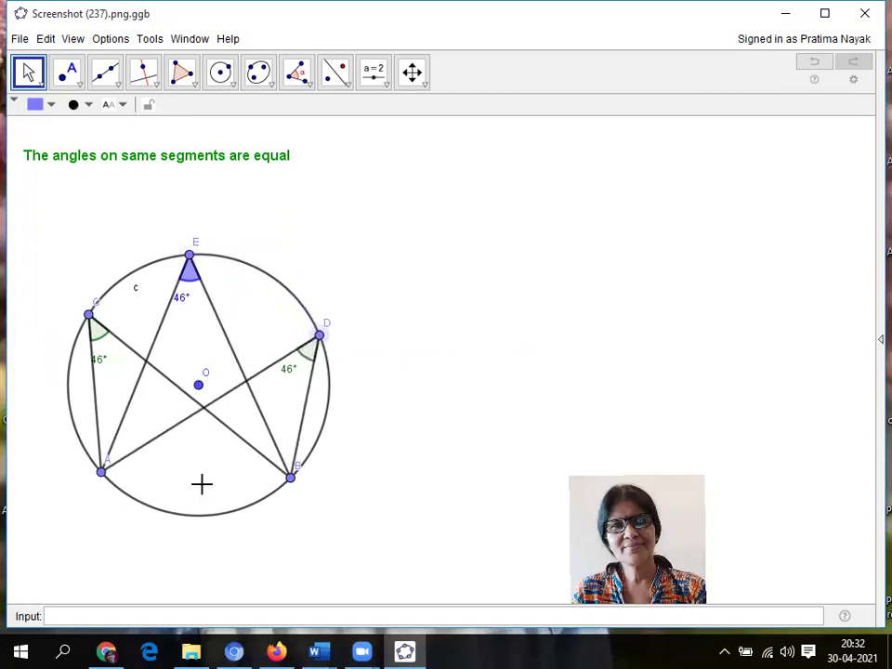
mouse_move(88, 314)
mouse_down()
mouse_move(75, 353)
mouse_move(87, 317)
mouse_up()
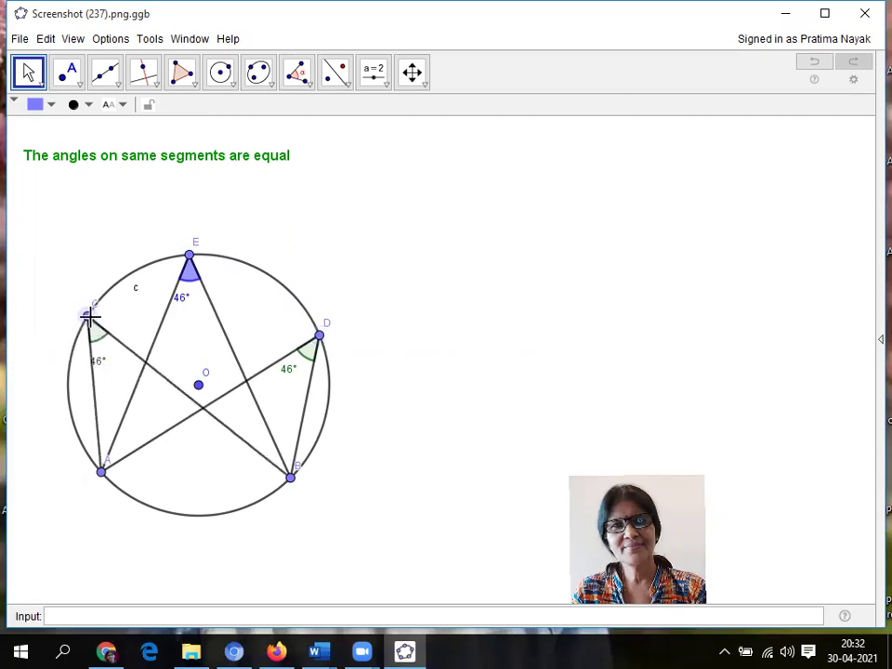
mouse_move(291, 478)
mouse_down()
mouse_move(240, 514)
mouse_move(298, 468)
mouse_move(227, 516)
mouse_move(297, 472)
mouse_up()
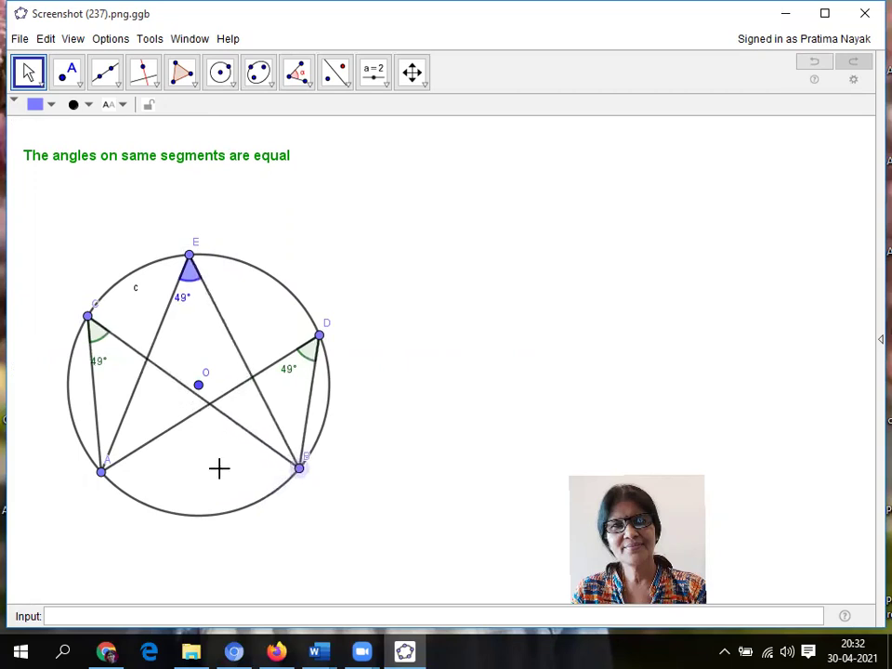
drag(103, 475, 144, 501)
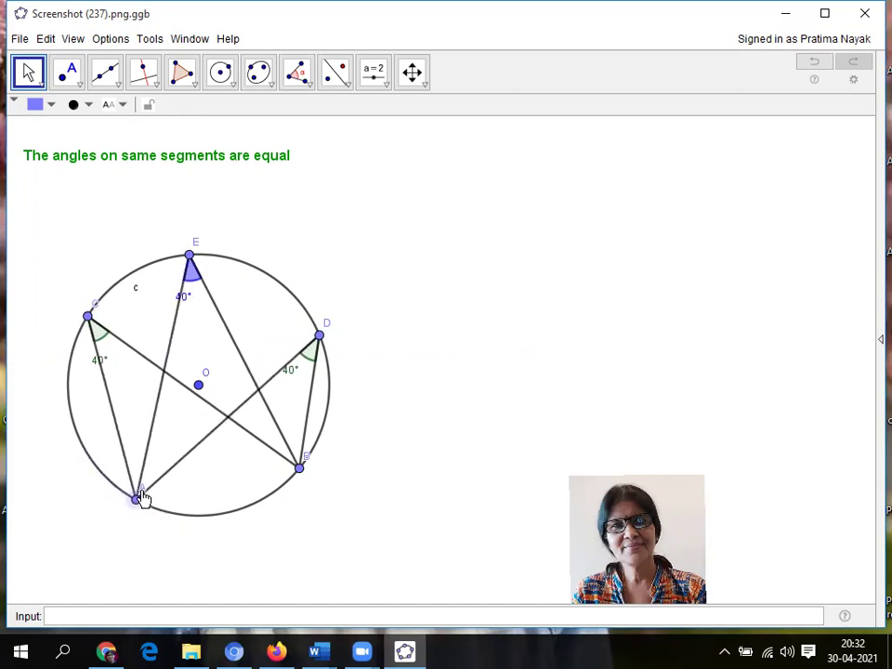
Hide the label of circle c.
right_click(137, 275)
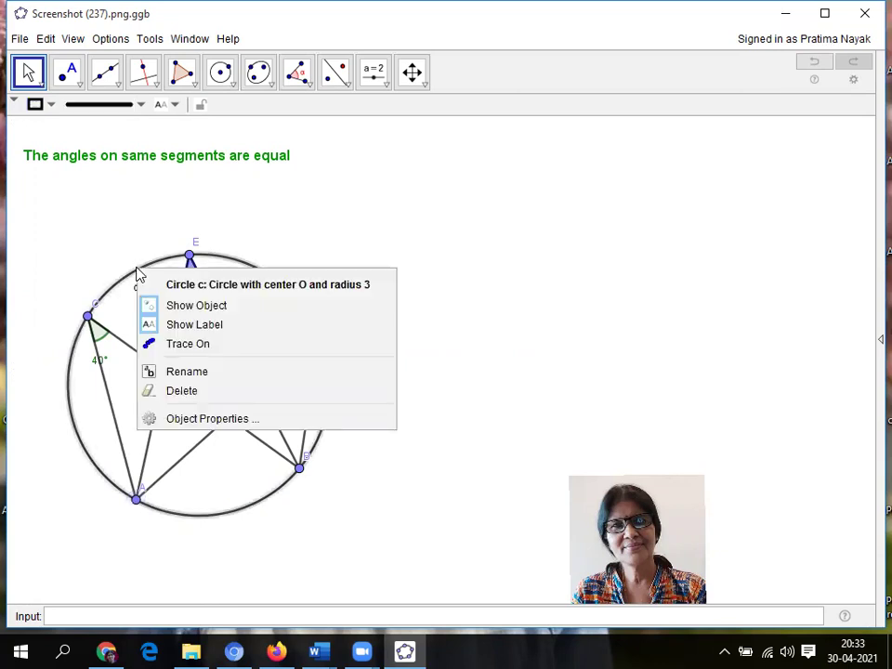
click(179, 325)
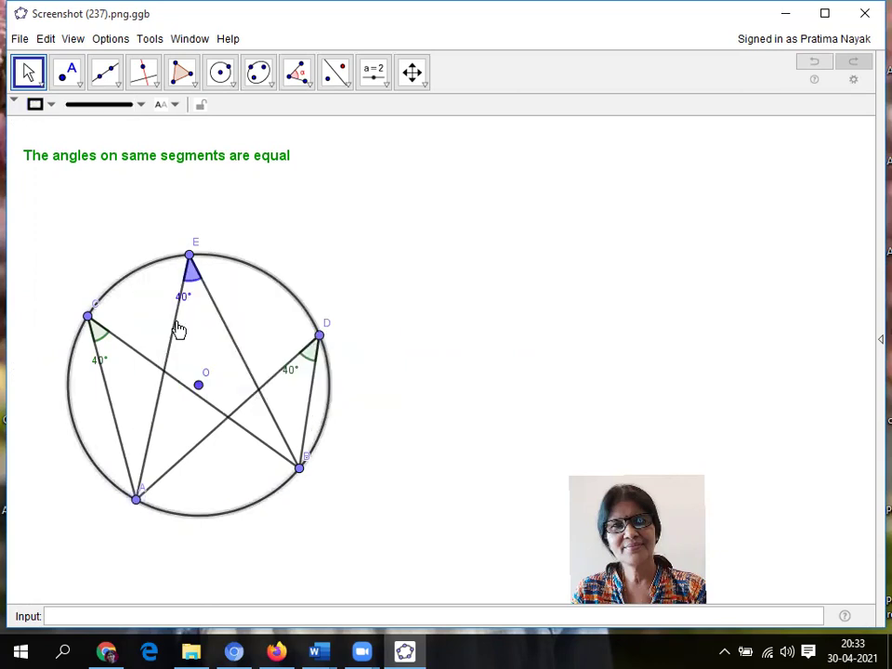
Move D and E farther counterclockwise along the upper arc, and shift B down and A up the circle to vary chord AB.
click(313, 333)
drag(311, 330, 284, 309)
click(282, 306)
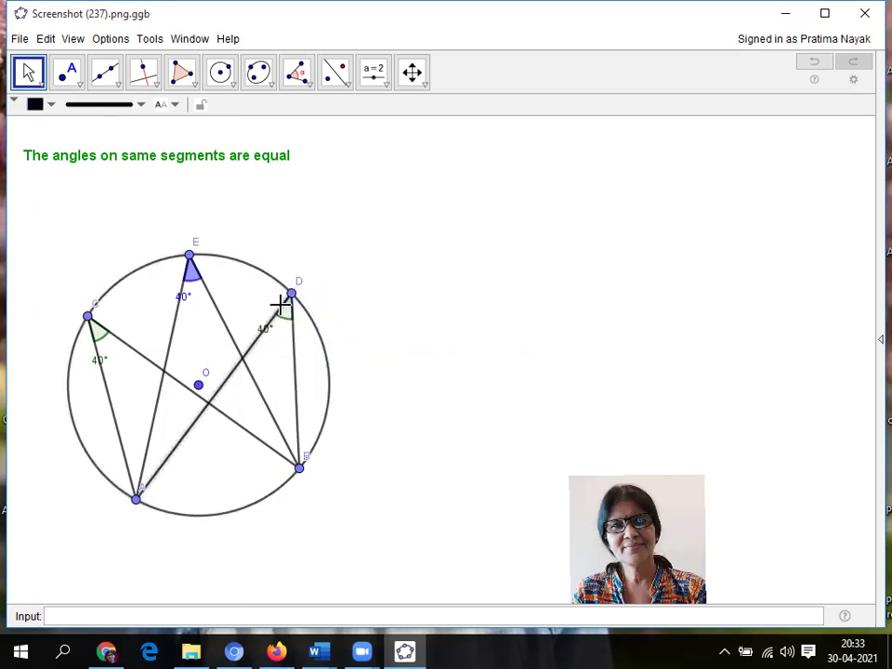
drag(178, 266, 137, 275)
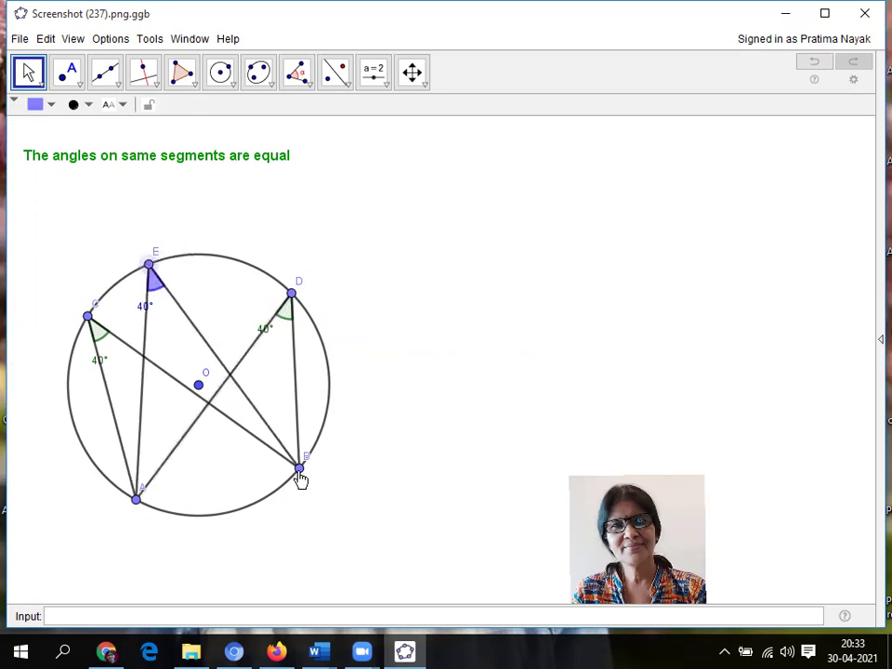
drag(300, 478, 275, 488)
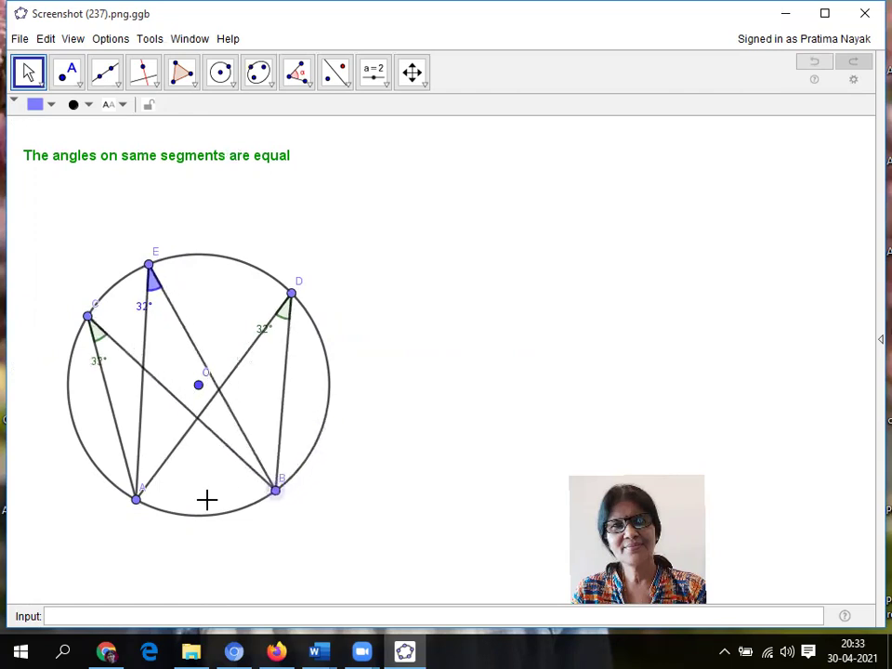
drag(137, 504, 83, 483)
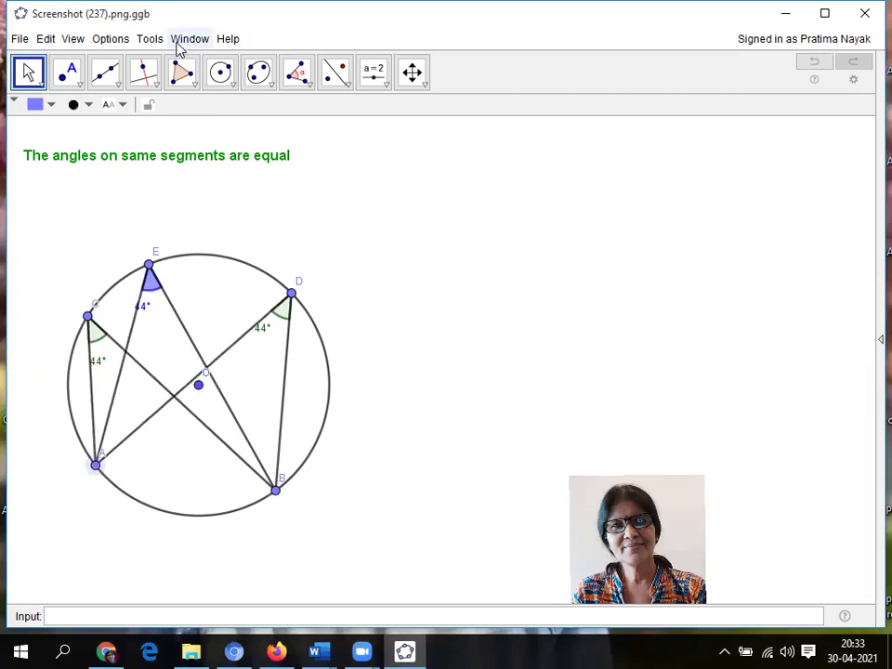
Set the global font size to 14 pt.
click(119, 41)
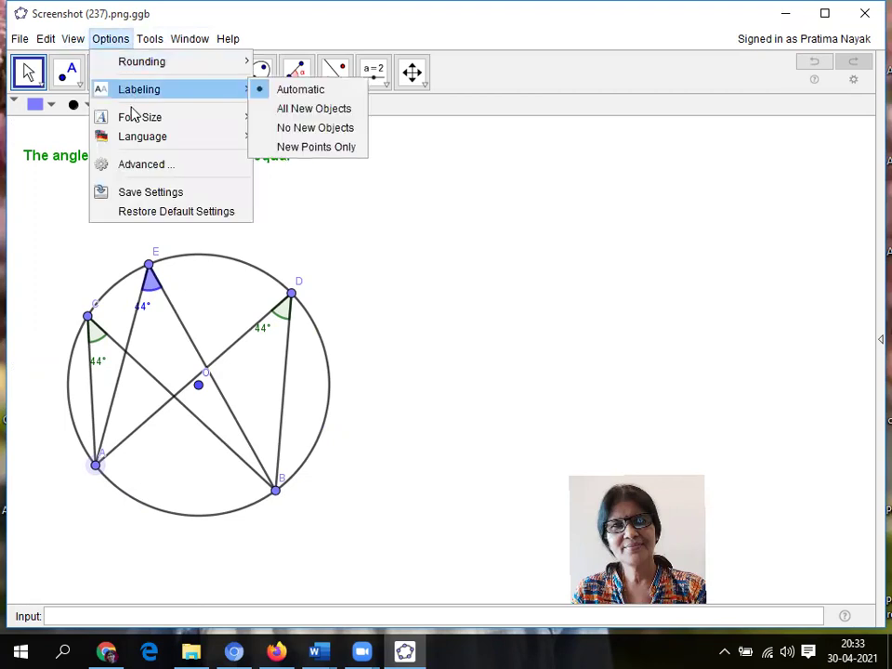
mouse_move(197, 116)
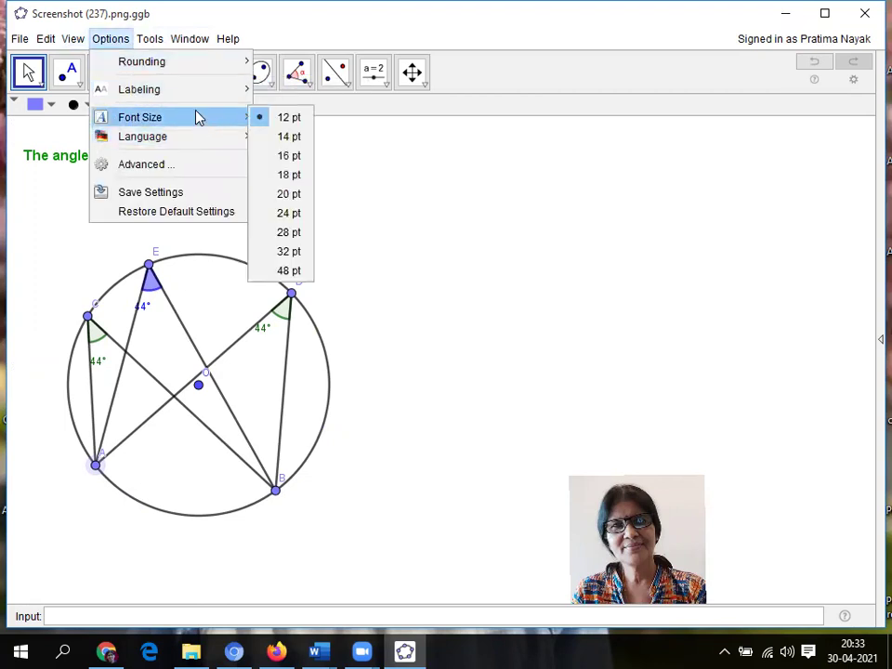
click(289, 137)
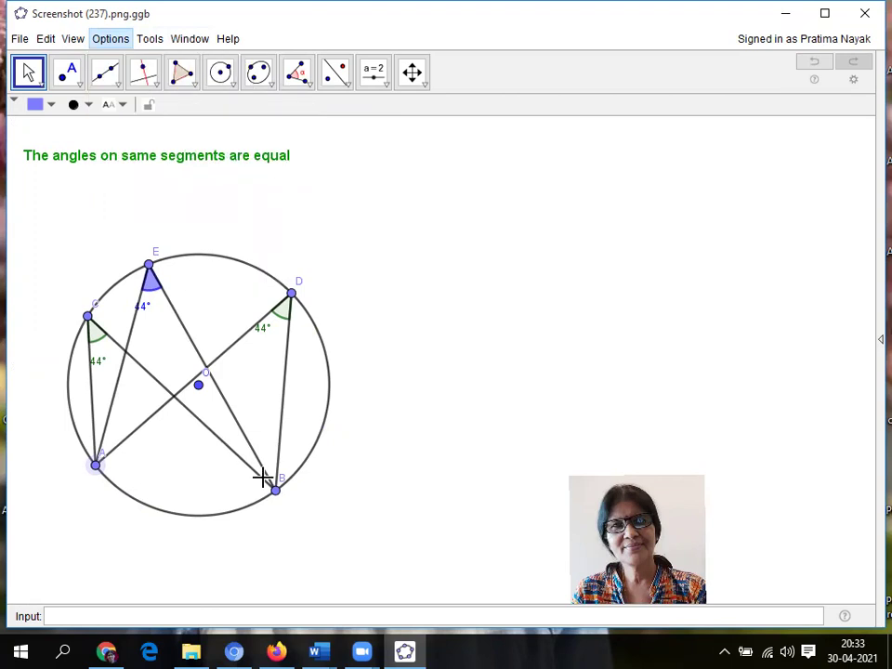